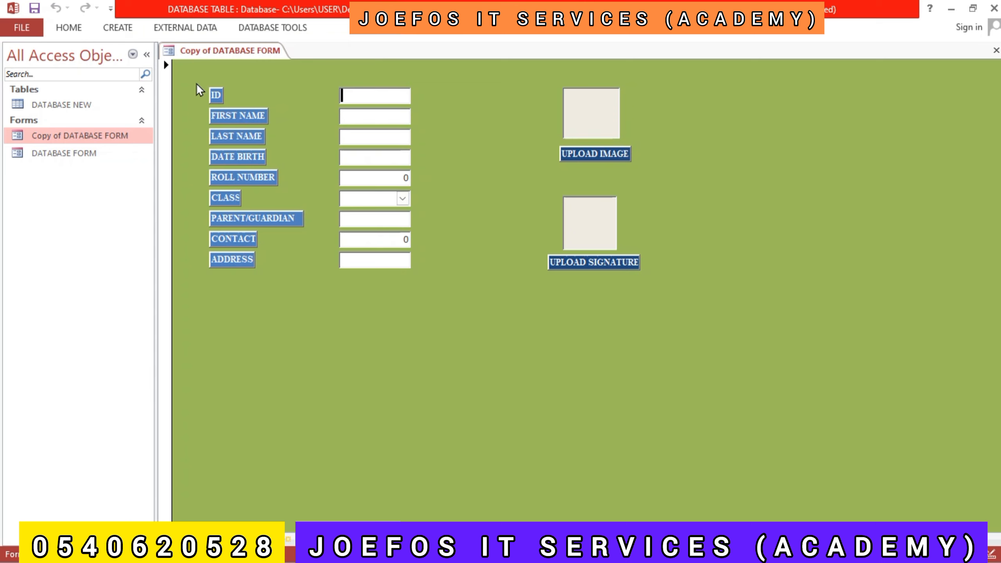
- Switch Copy of DATABASE FORM to Design View and move all its controls down so they start just below the 2-inch mark
{"action": "right_click", "coordinate": [201, 90]}
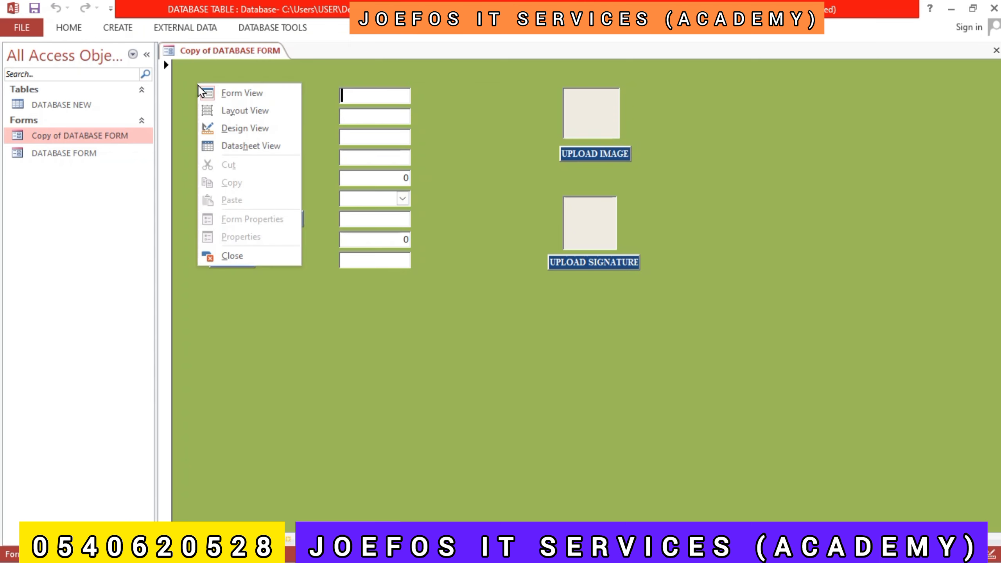
{"action": "left_click", "coordinate": [249, 132]}
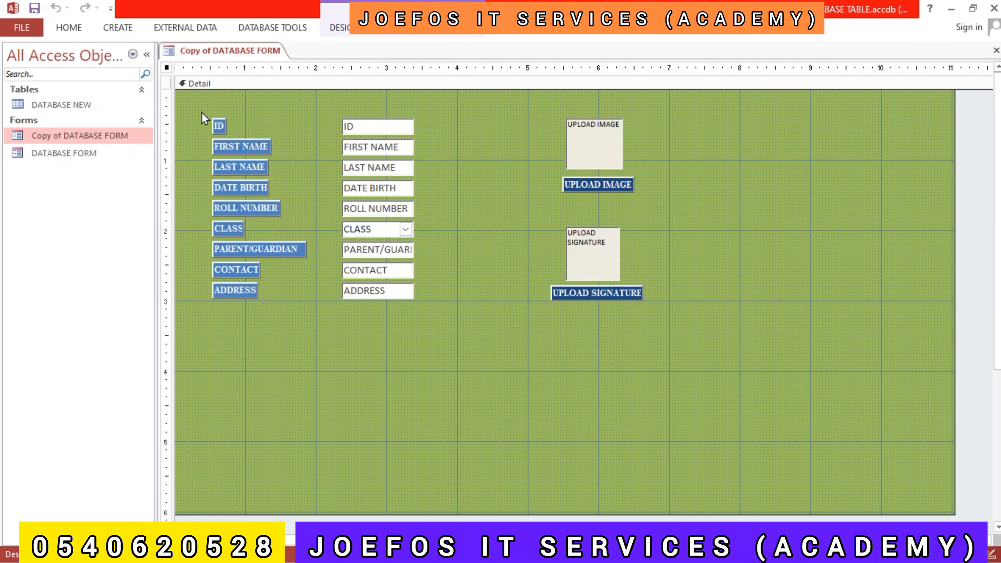
{"action": "left_click_drag", "start_coordinate": [201, 112], "coordinate": [673, 318]}
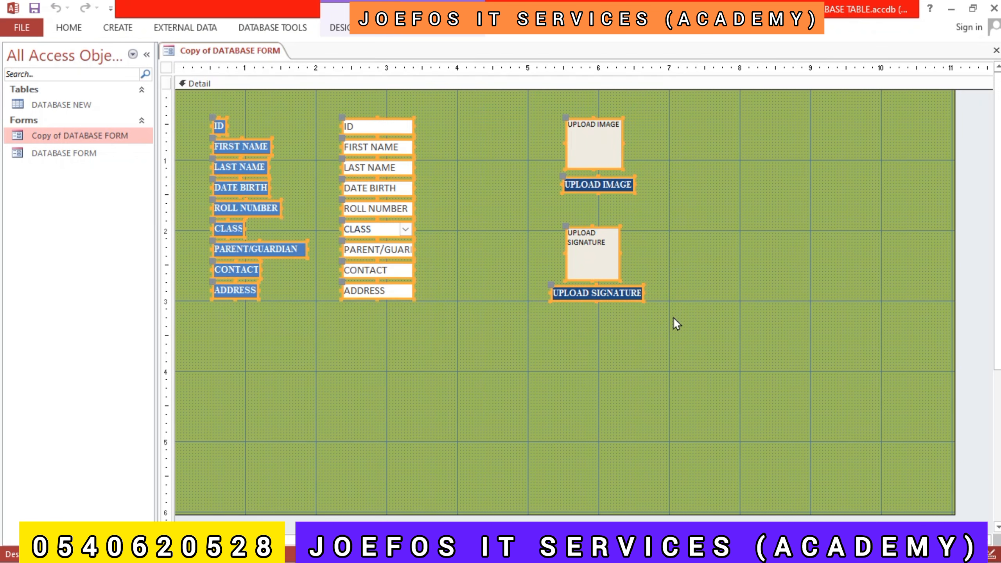
{"action": "key", "text": "Delete"}
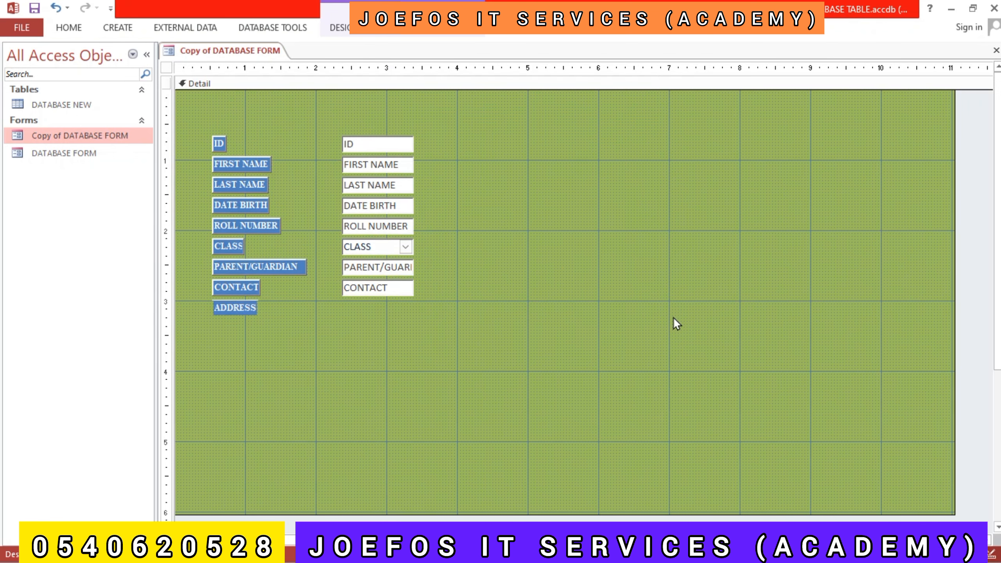
{"action": "key", "text": "ctrl+z"}
{"action": "key", "text": "Down"}
{"action": "key", "text": "Down"}
{"action": "key", "text": "Down"}
{"action": "key", "text": "Down"}
{"action": "key", "text": "Down"}
{"action": "key", "text": "Down"}
{"action": "key", "text": "Down"}
{"action": "key", "text": "Down"}
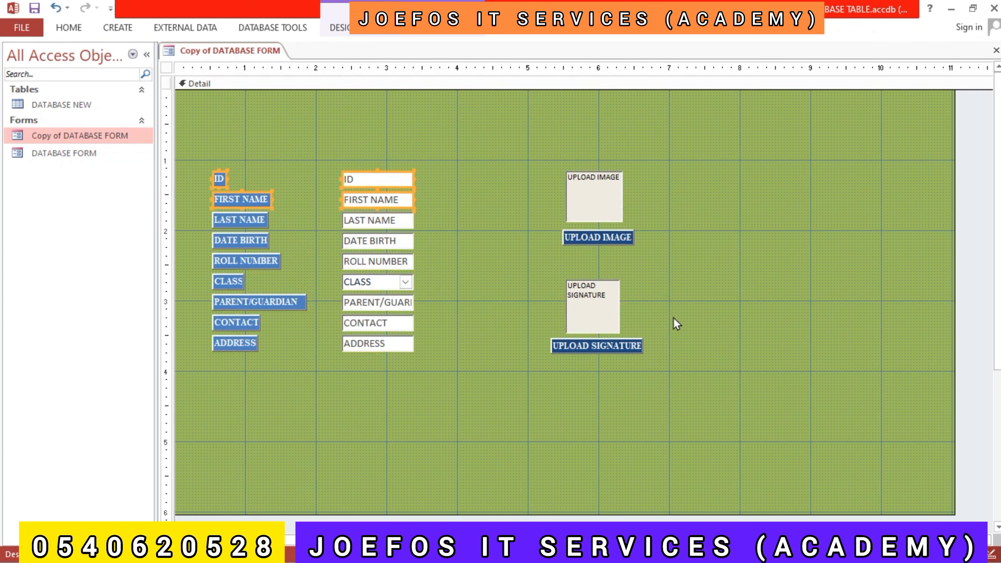
{"action": "key", "text": "Down"}
{"action": "key", "text": "Down"}
{"action": "key", "text": "Down"}
{"action": "key", "text": "Down"}
{"action": "key", "text": "Down"}
{"action": "key", "text": "Down"}
{"action": "key", "text": "Down"}
{"action": "key", "text": "Down"}
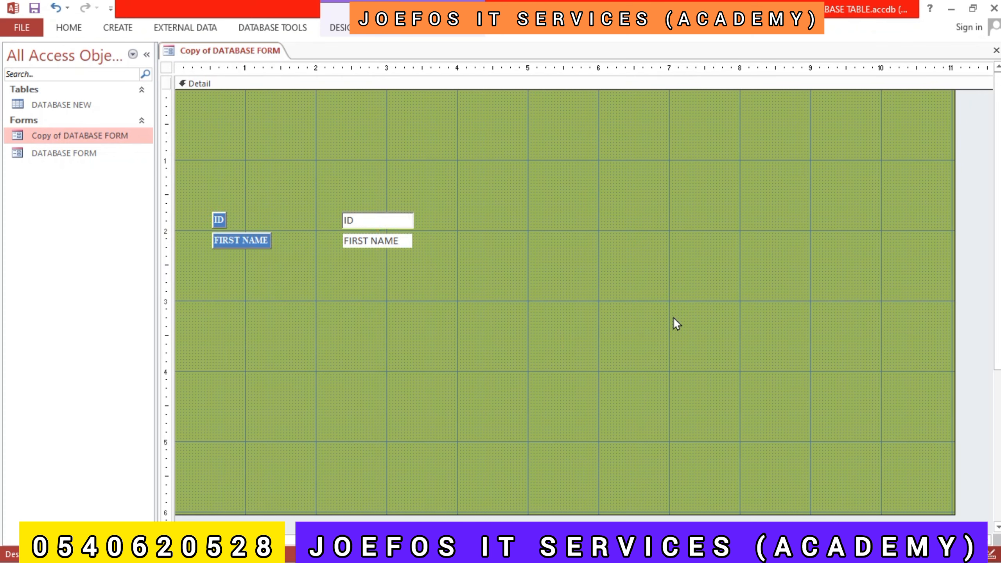
{"action": "key", "text": "Down"}
{"action": "key", "text": "Down"}
{"action": "key", "text": "Down"}
{"action": "key", "text": "Down"}
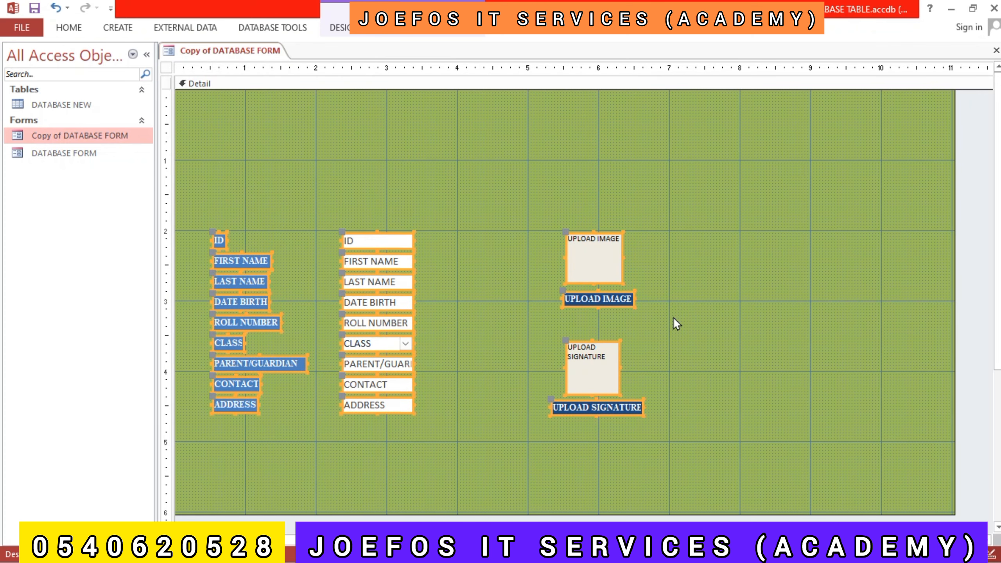
{"action": "key", "text": "Down"}
{"action": "key", "text": "Down"}
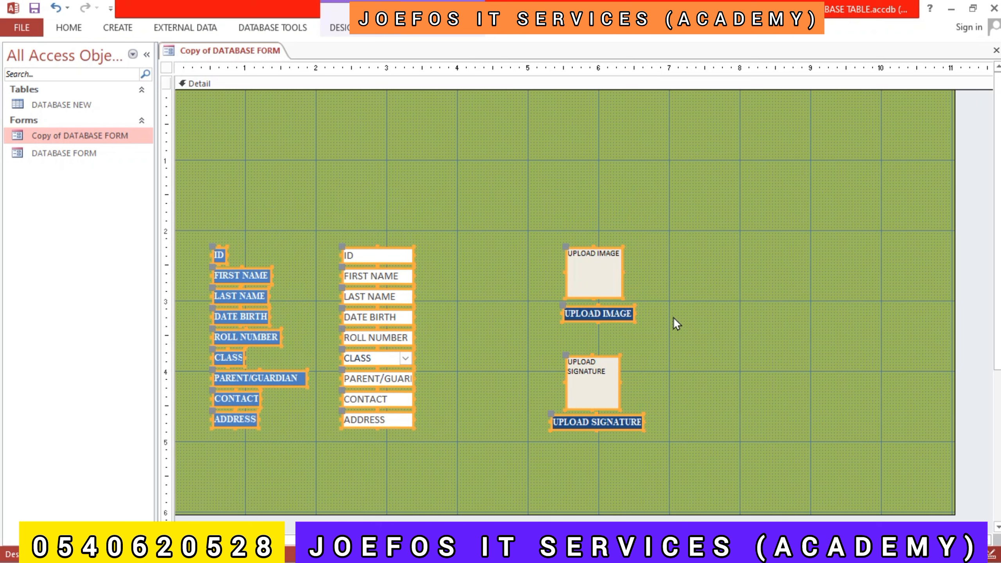
{"action": "left_click", "coordinate": [308, 149]}
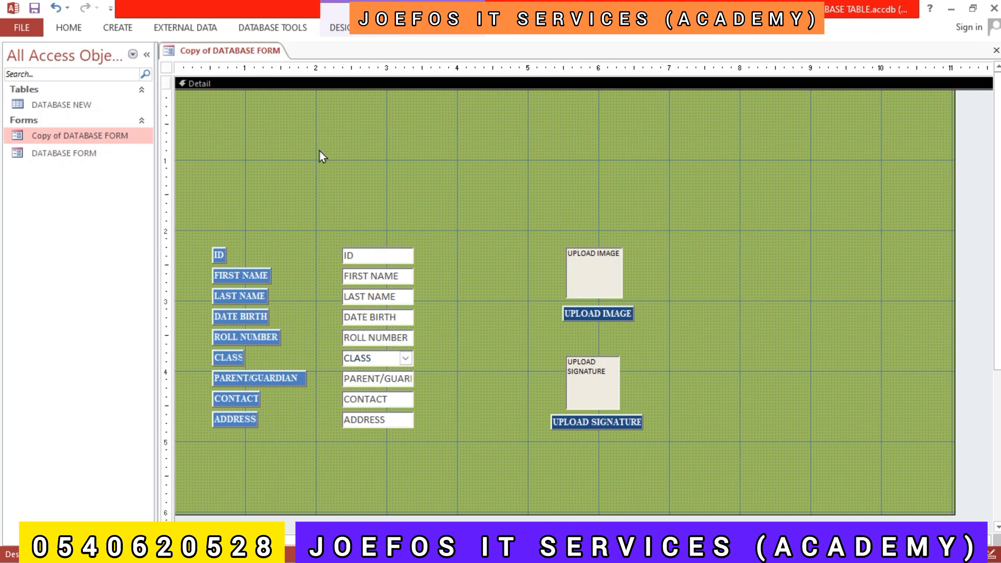
{"action": "left_click", "coordinate": [72, 27]}
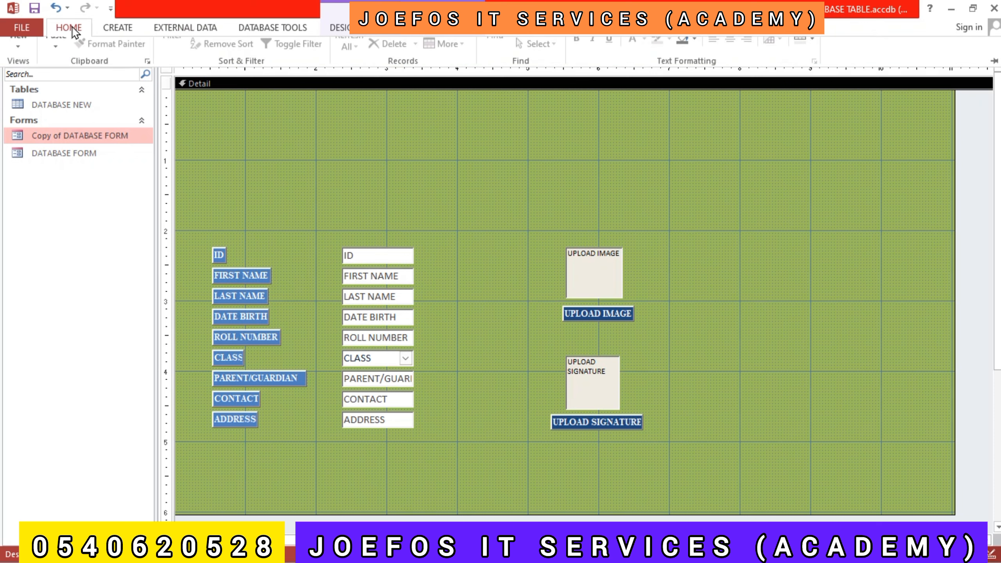
{"action": "left_click", "coordinate": [345, 29]}
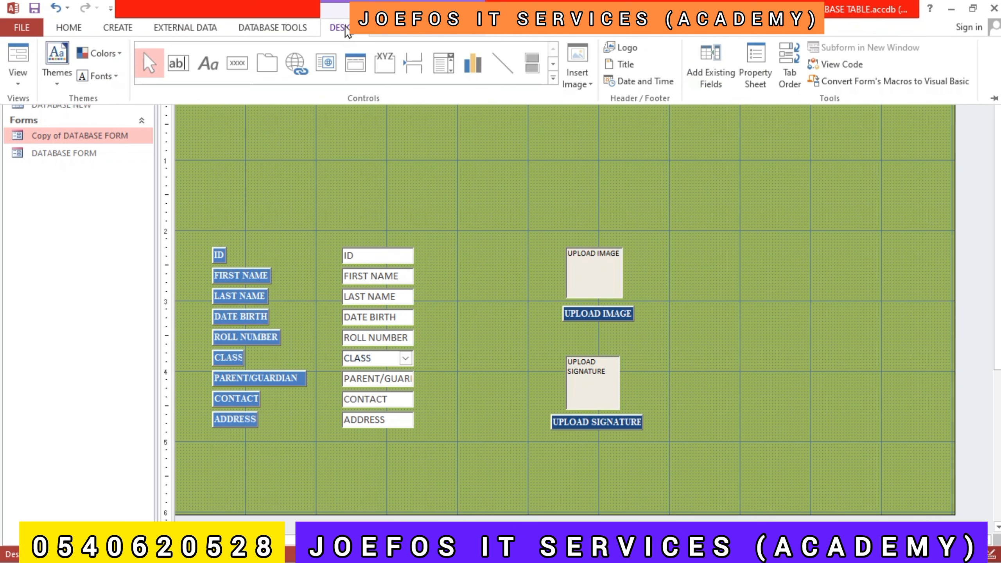
{"action": "left_click", "coordinate": [207, 65]}
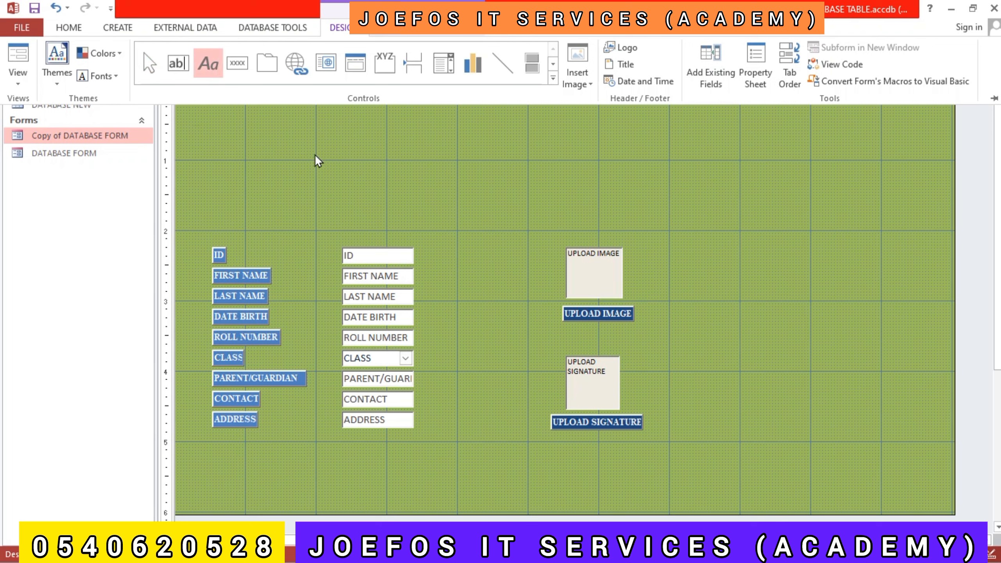
{"action": "left_click", "coordinate": [337, 146]}
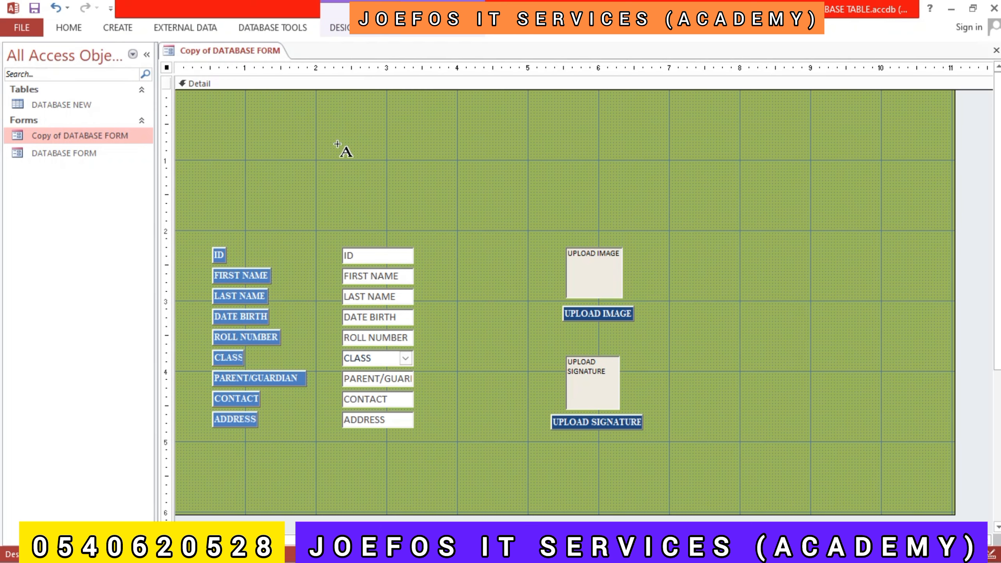
{"action": "mouse_move", "coordinate": [331, 133]}
{"action": "left_mouse_down"}
{"action": "mouse_move", "coordinate": [451, 143]}
{"action": "mouse_move", "coordinate": [580, 178]}
{"action": "mouse_move", "coordinate": [702, 175]}
{"action": "left_mouse_up"}
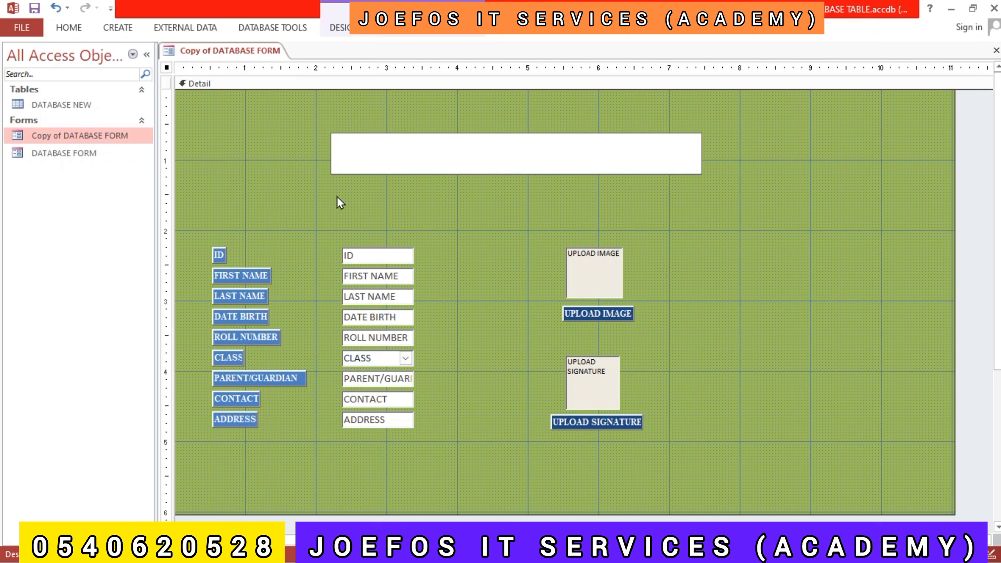
{"action": "left_click", "coordinate": [56, 8]}
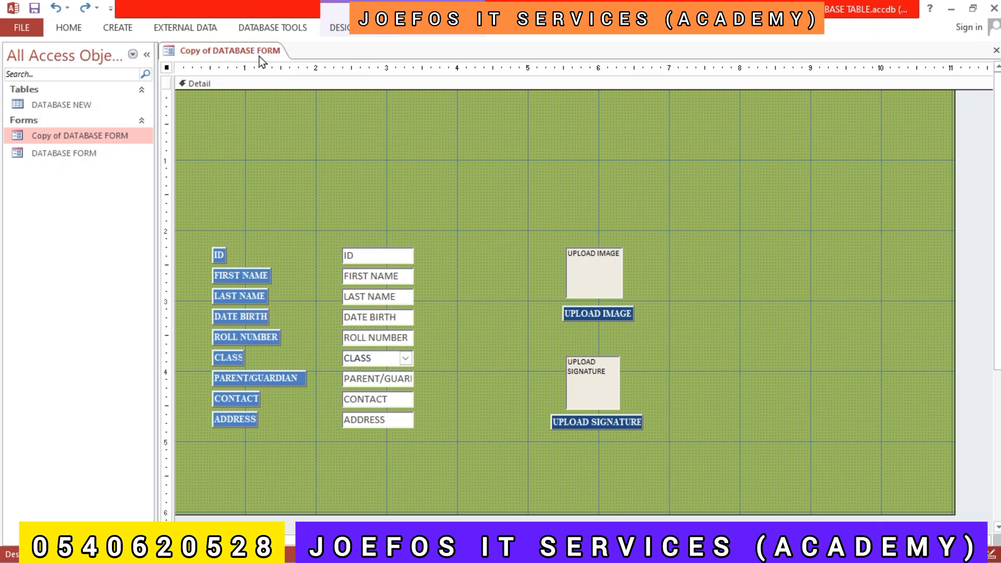
{"action": "left_click", "coordinate": [336, 35]}
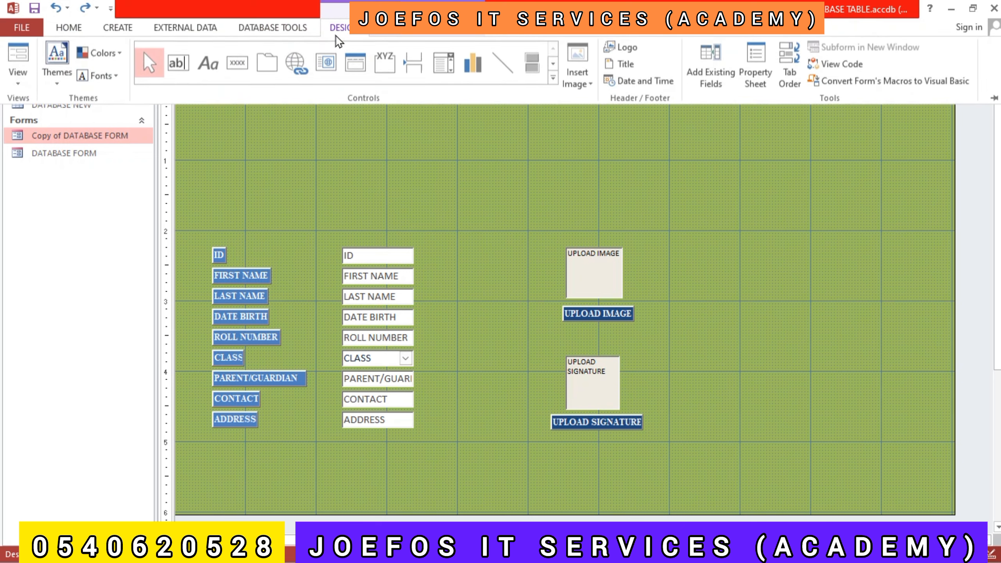
{"action": "left_click", "coordinate": [208, 63]}
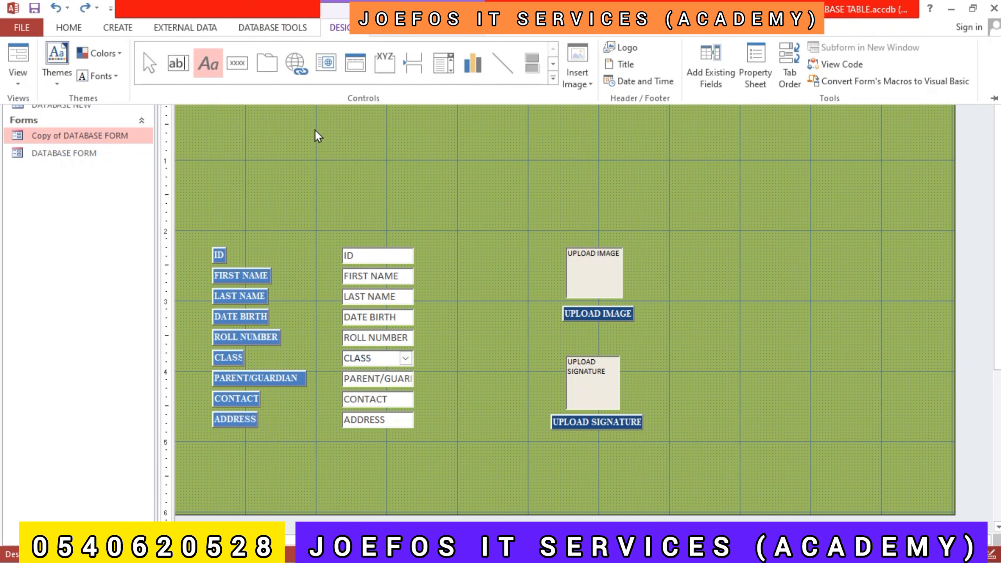
{"action": "left_click", "coordinate": [212, 70]}
{"action": "left_click", "coordinate": [330, 121]}
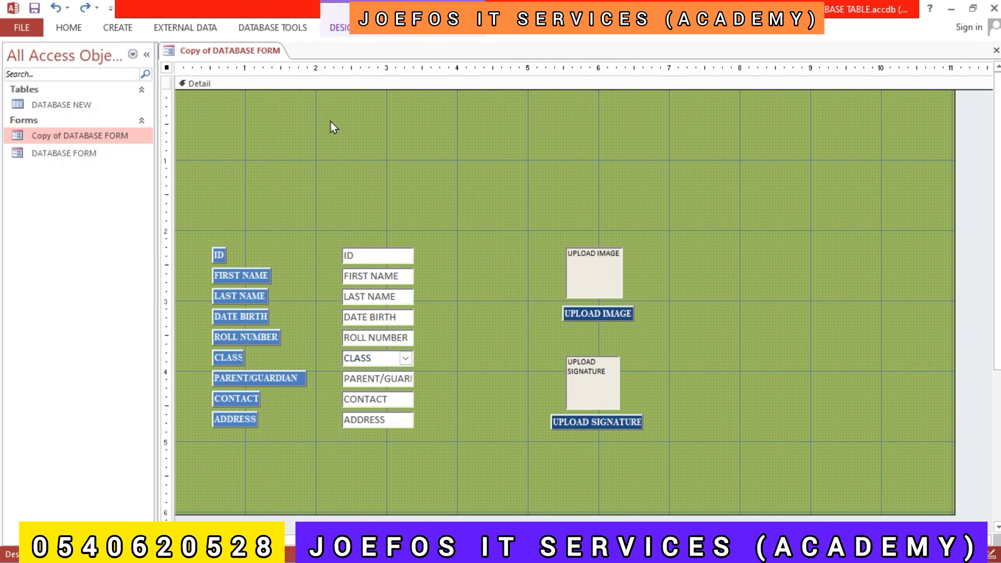
{"action": "left_click", "coordinate": [330, 121]}
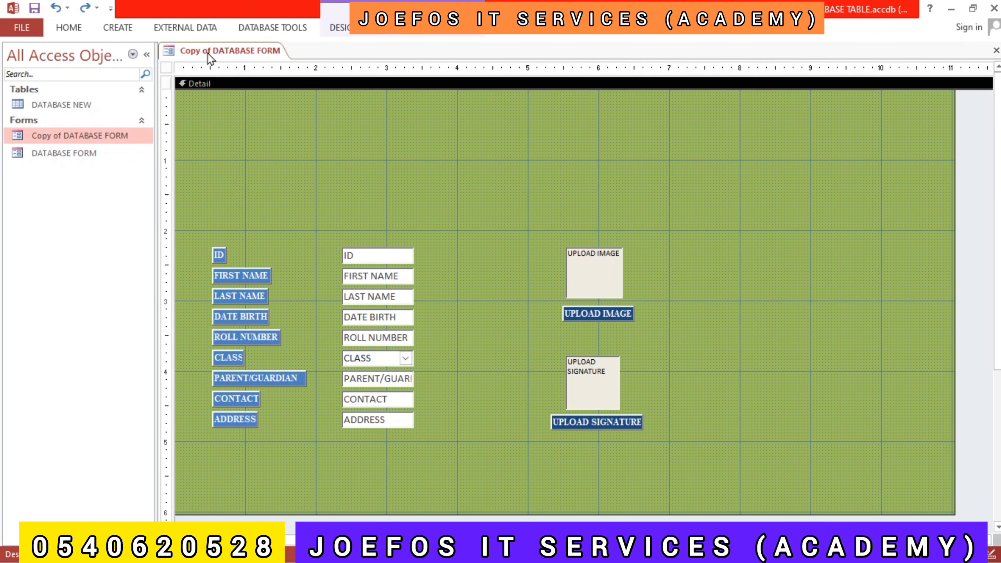
- Add a label about 4.75" wide and 0.375" high above the form fields, with the text "MAWULI BASIC SCHOOL"
{"action": "left_click", "coordinate": [338, 27]}
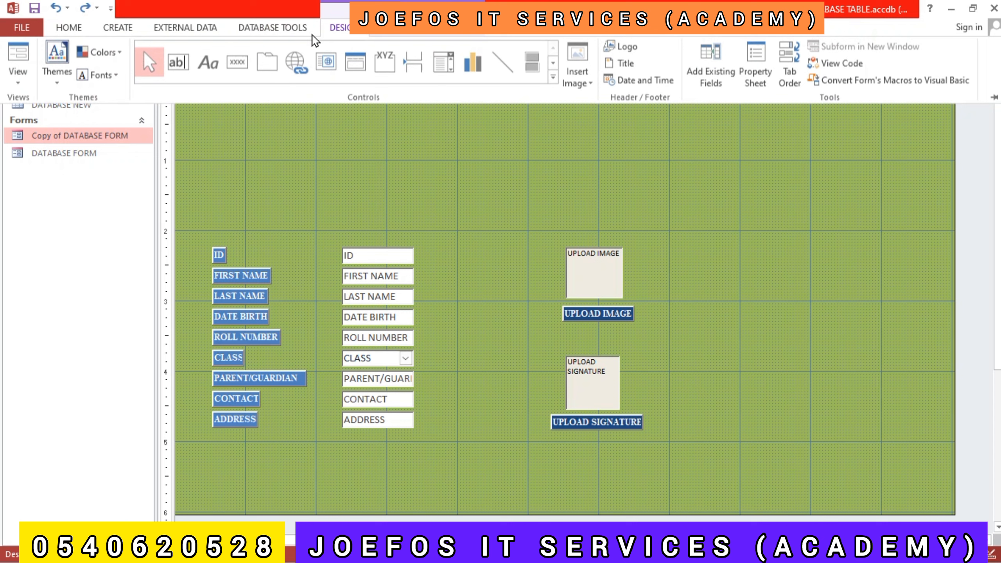
{"action": "left_click", "coordinate": [214, 65]}
{"action": "left_click", "coordinate": [212, 63]}
{"action": "left_click", "coordinate": [341, 130]}
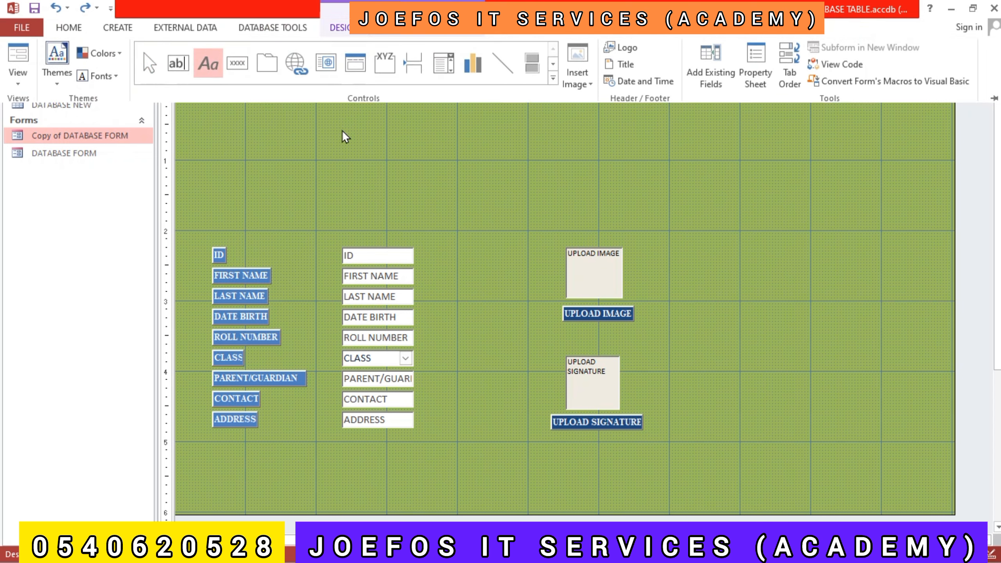
{"action": "left_click_drag", "start_coordinate": [343, 129], "coordinate": [678, 155]}
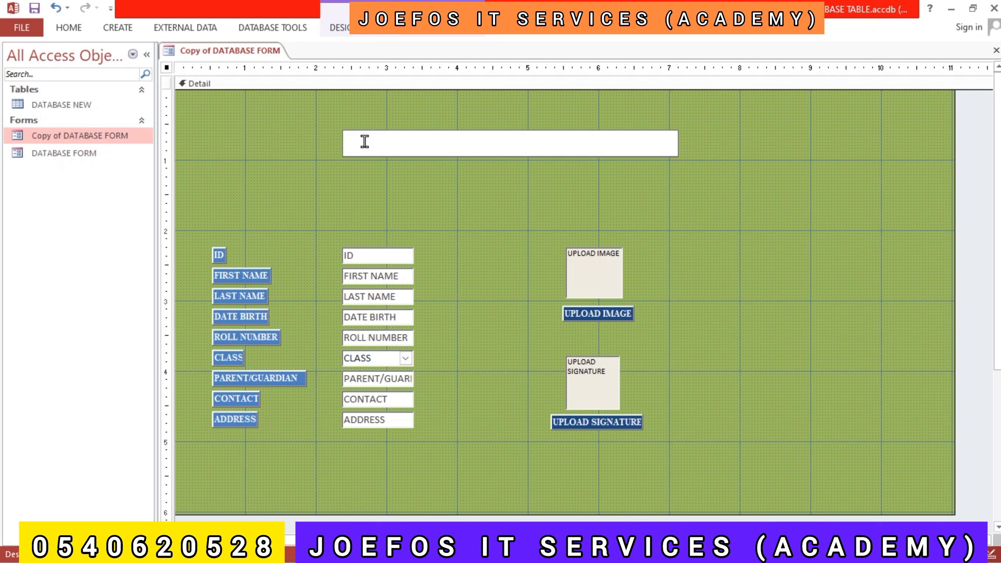
{"action": "type", "text": "MAS"}
{"action": "key", "text": "BackSpace"}
{"action": "type", "text": "WULI BASIC SCHOOL"}
{"action": "left_click_drag", "start_coordinate": [466, 139], "coordinate": [345, 139]}
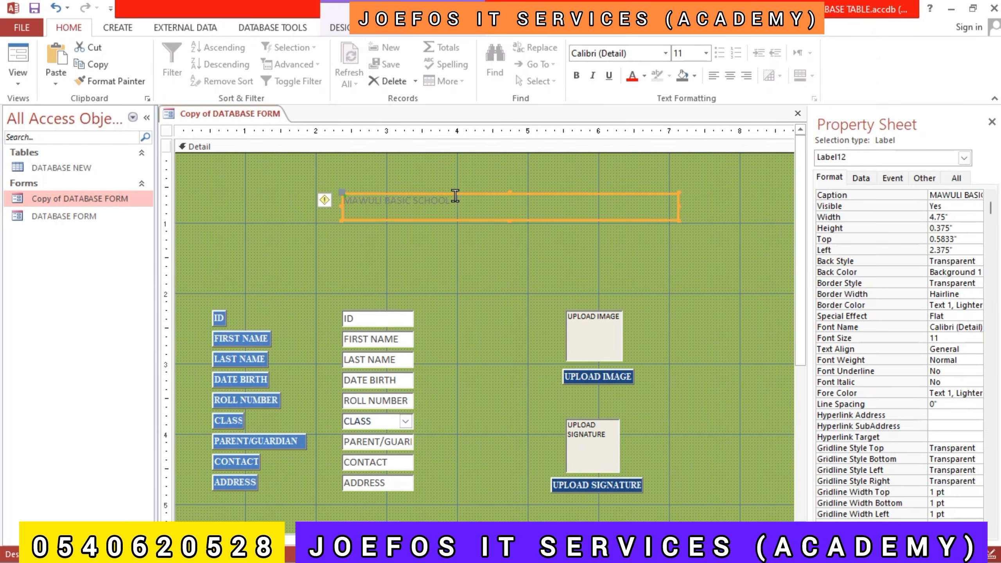
{"action": "left_click", "coordinate": [455, 196]}
{"action": "double_click", "coordinate": [453, 199]}
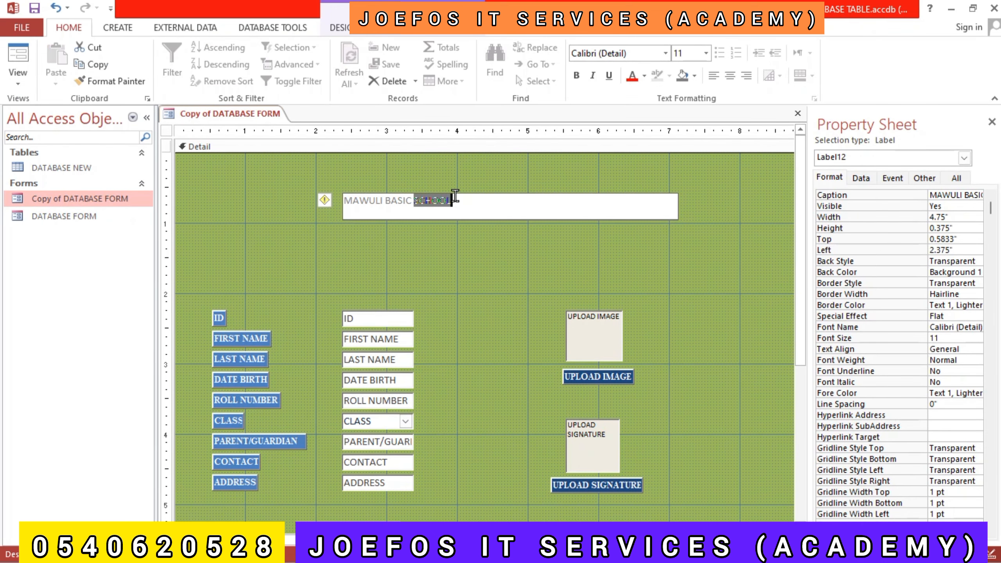
{"action": "left_click", "coordinate": [460, 199]}
{"action": "left_click", "coordinate": [465, 239]}
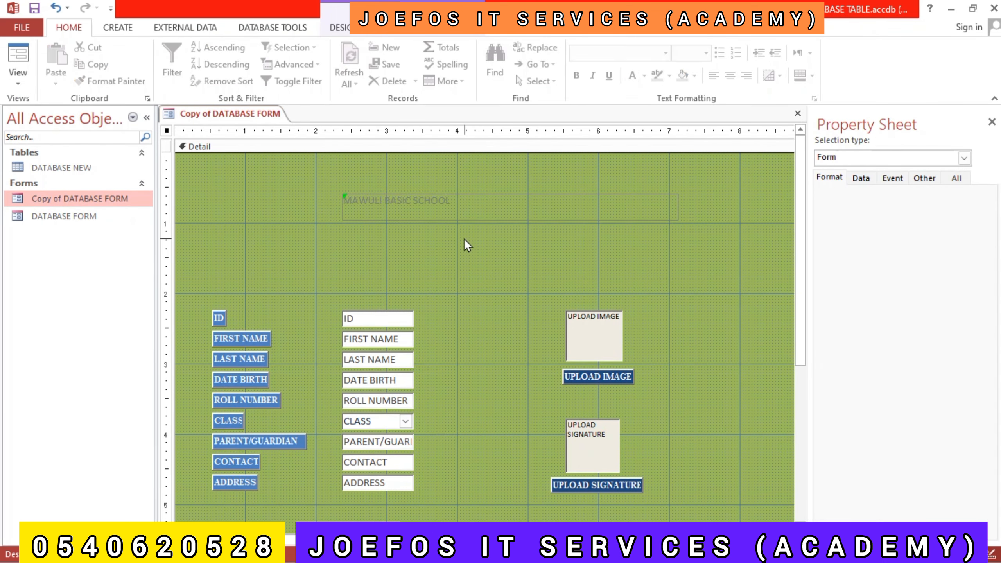
- Make the school name label bold and set its font to Times New Roman
{"action": "left_click", "coordinate": [447, 200]}
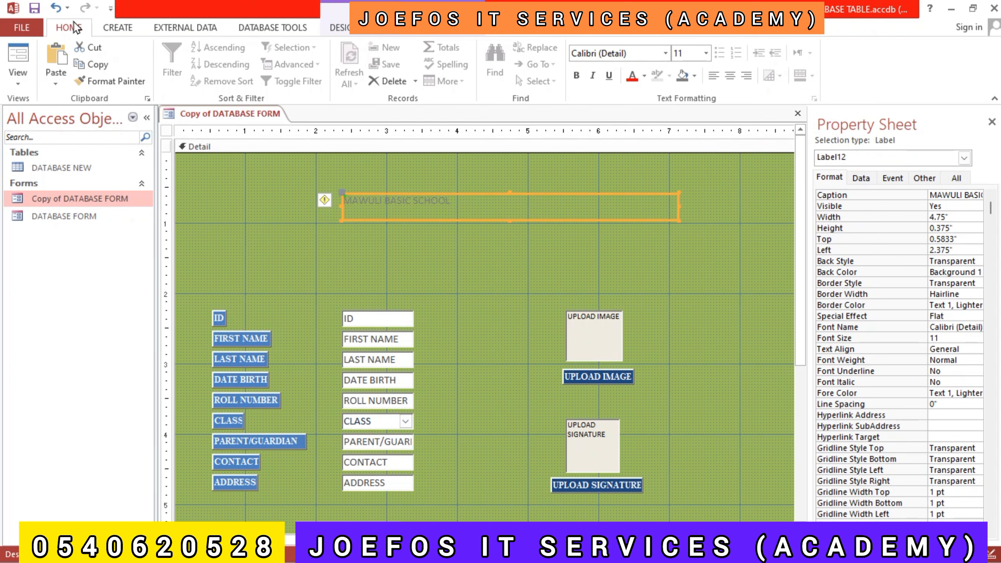
{"action": "left_click", "coordinate": [576, 76]}
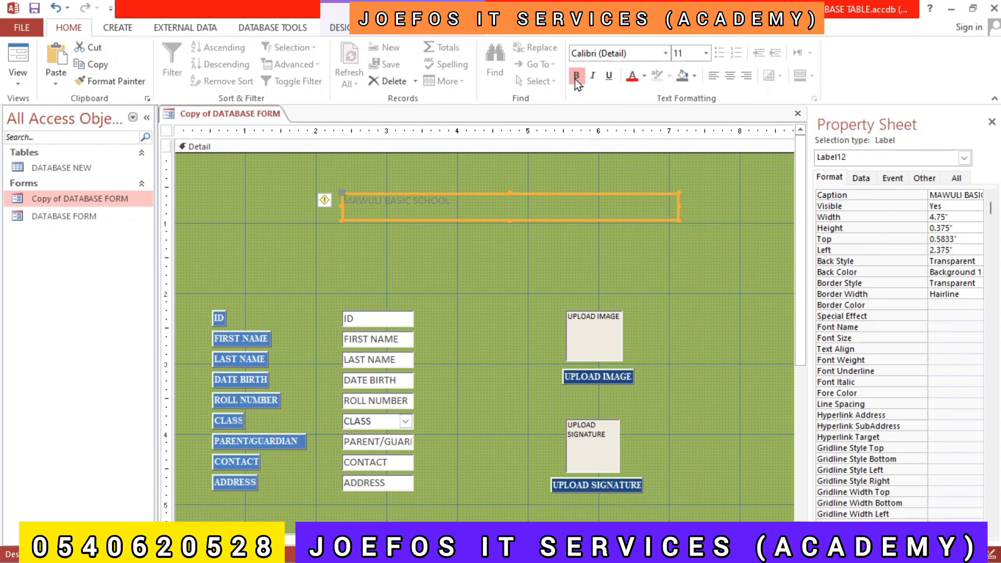
{"action": "left_click", "coordinate": [644, 52]}
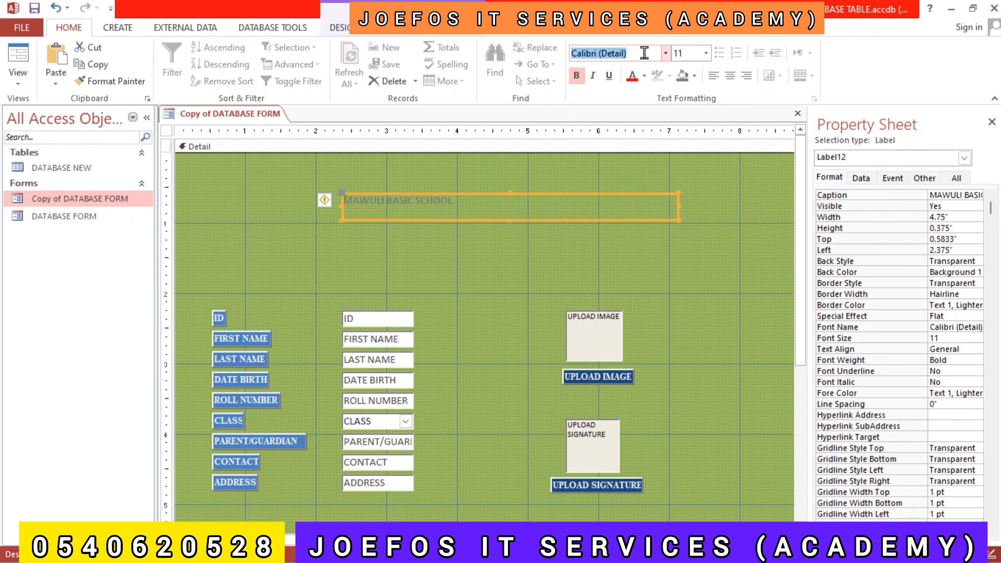
{"action": "type", "text": "Times New Roman"}
{"action": "key", "text": "Return"}
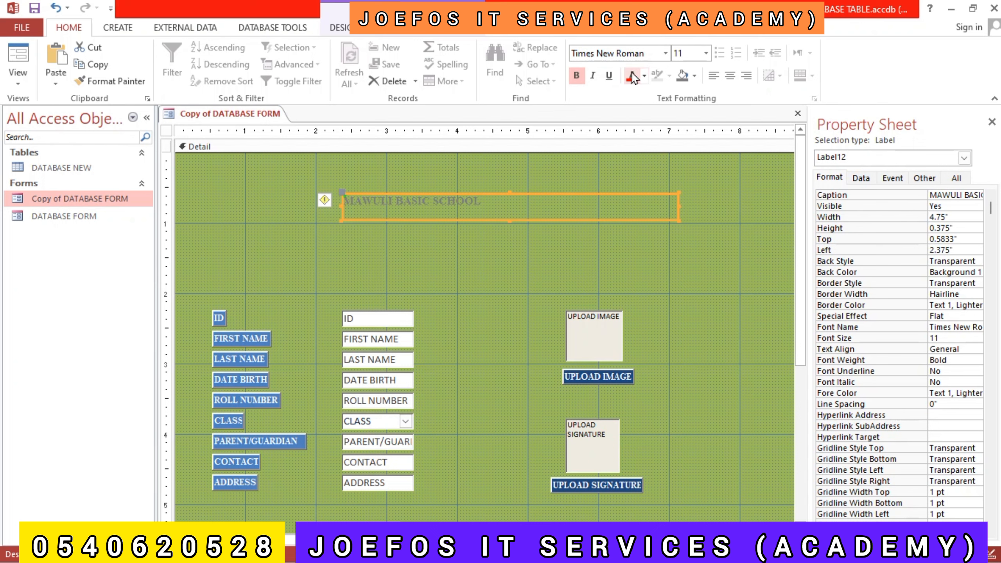
- Enlarge the school name label's text to font size 24
{"action": "left_click", "coordinate": [705, 54]}
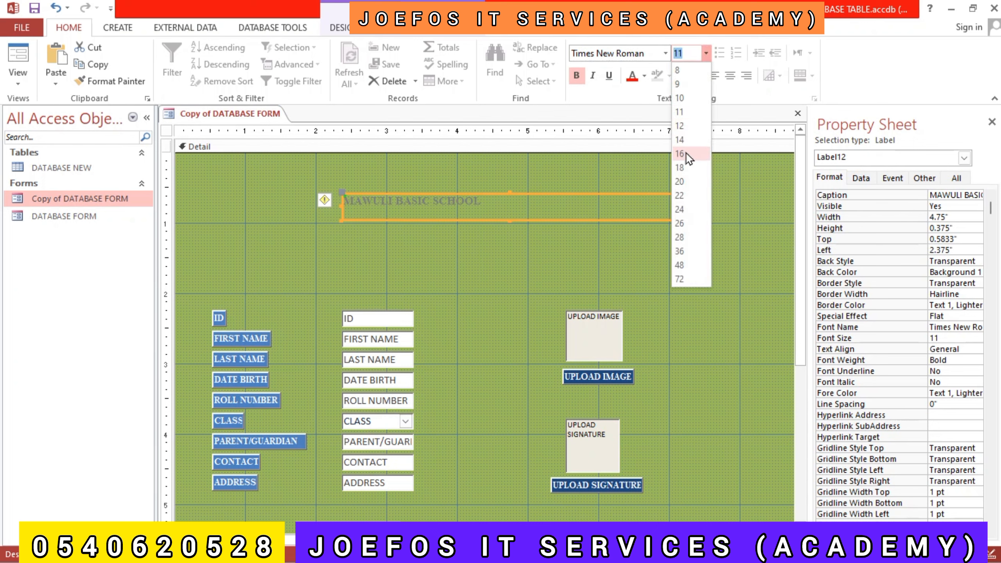
{"action": "left_click", "coordinate": [686, 168]}
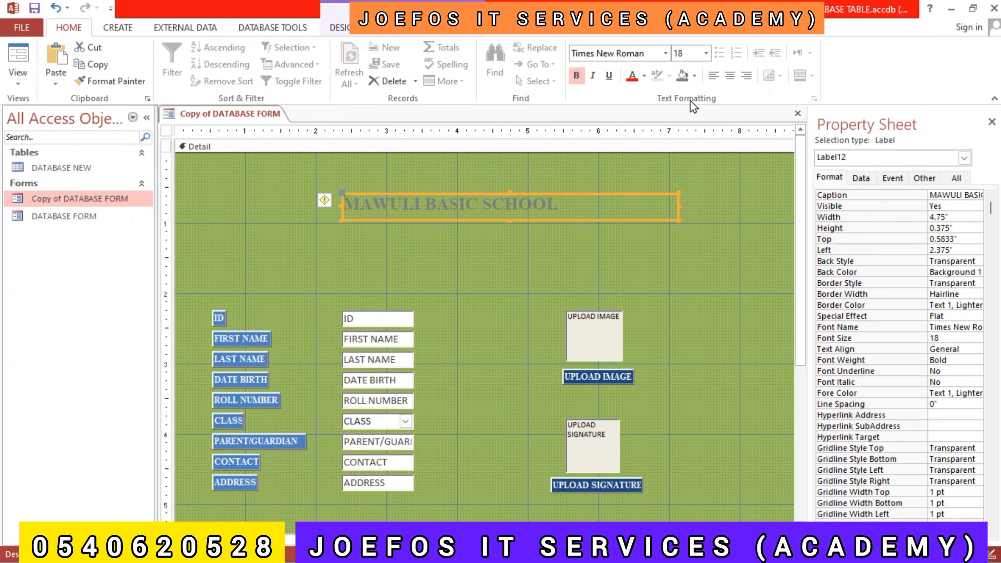
{"action": "left_click", "coordinate": [705, 55]}
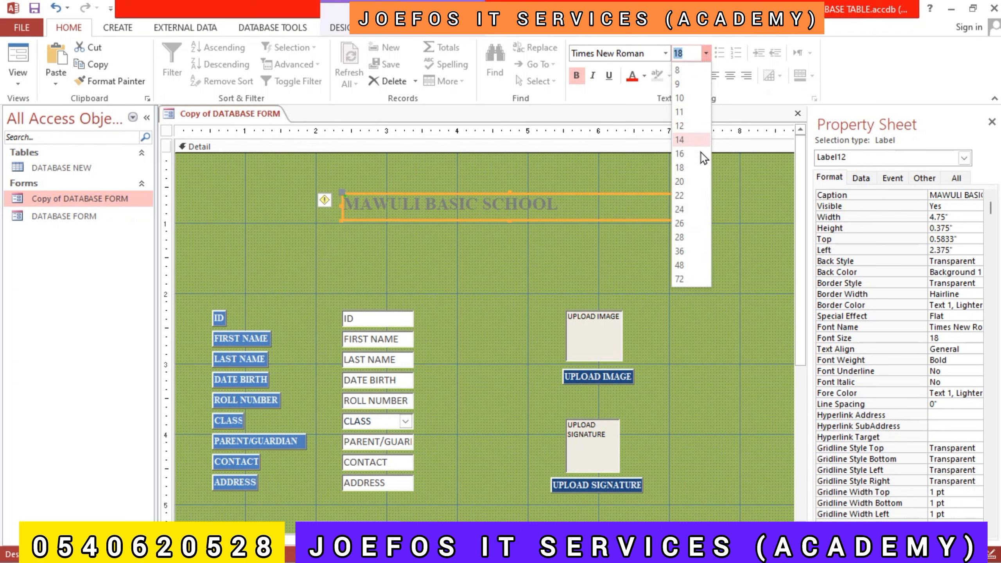
{"action": "left_click", "coordinate": [693, 195]}
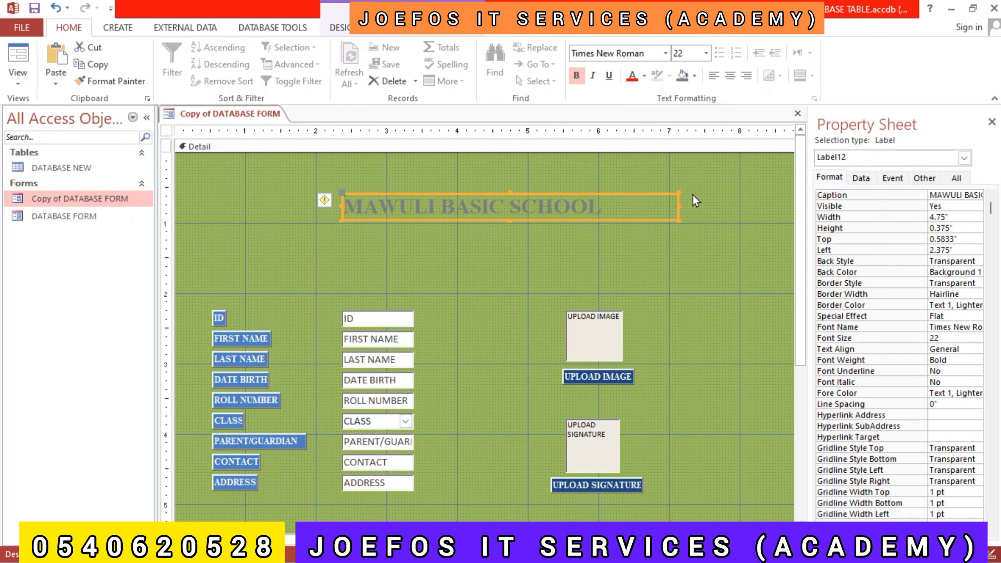
{"action": "left_click", "coordinate": [705, 54]}
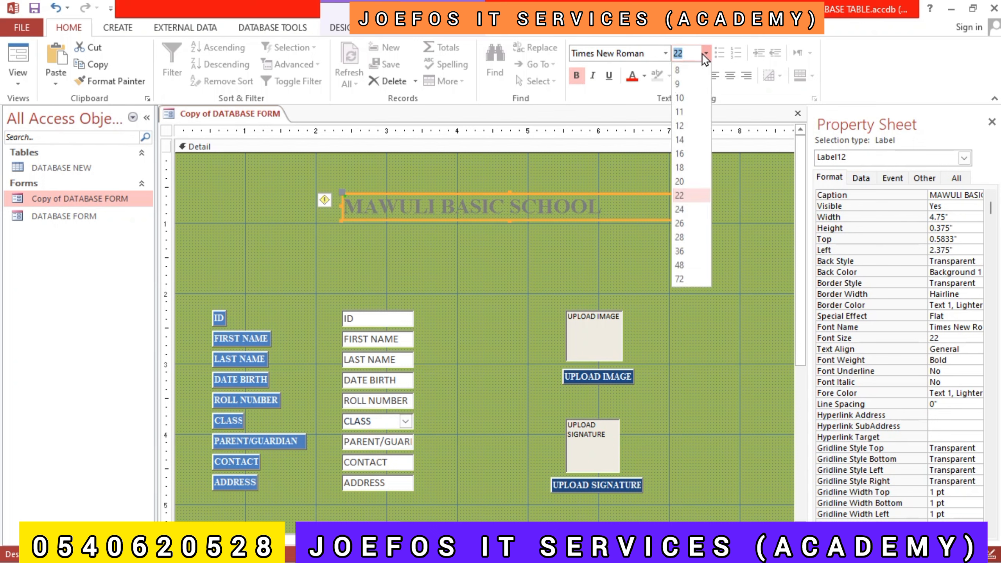
{"action": "left_click", "coordinate": [685, 210]}
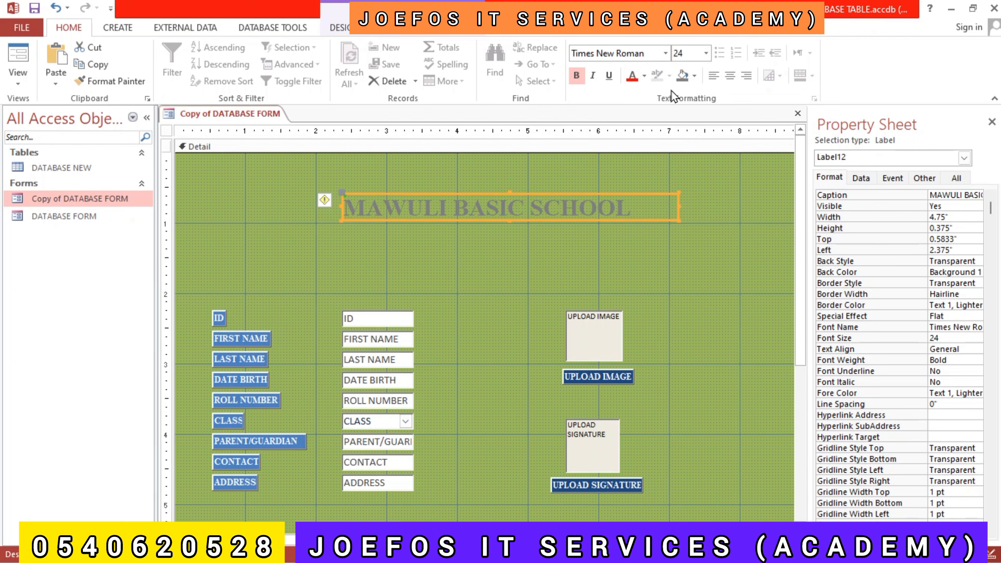
- Fill the school name label's background with white and set its text colour to black
{"action": "left_click", "coordinate": [694, 77]}
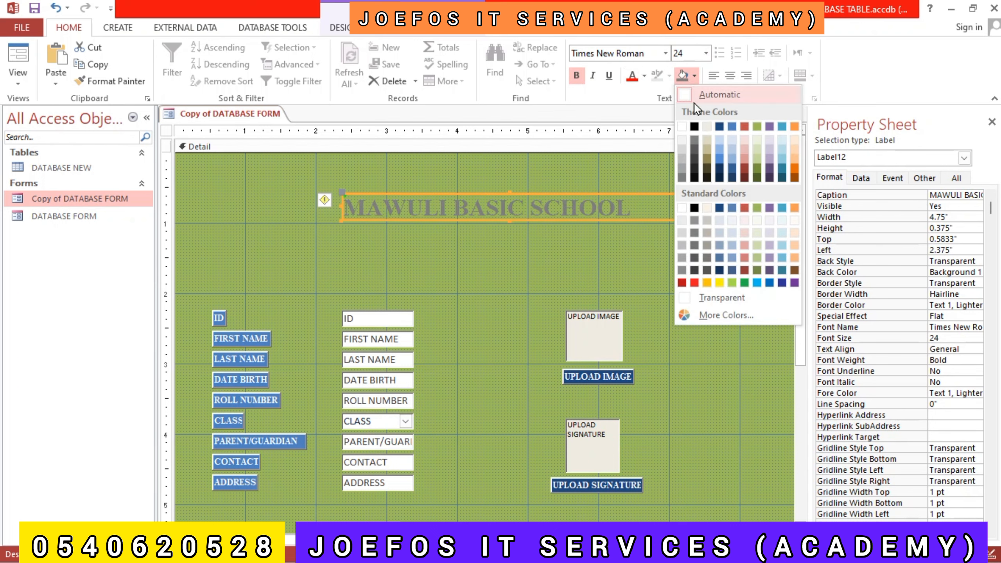
{"action": "left_click", "coordinate": [694, 127]}
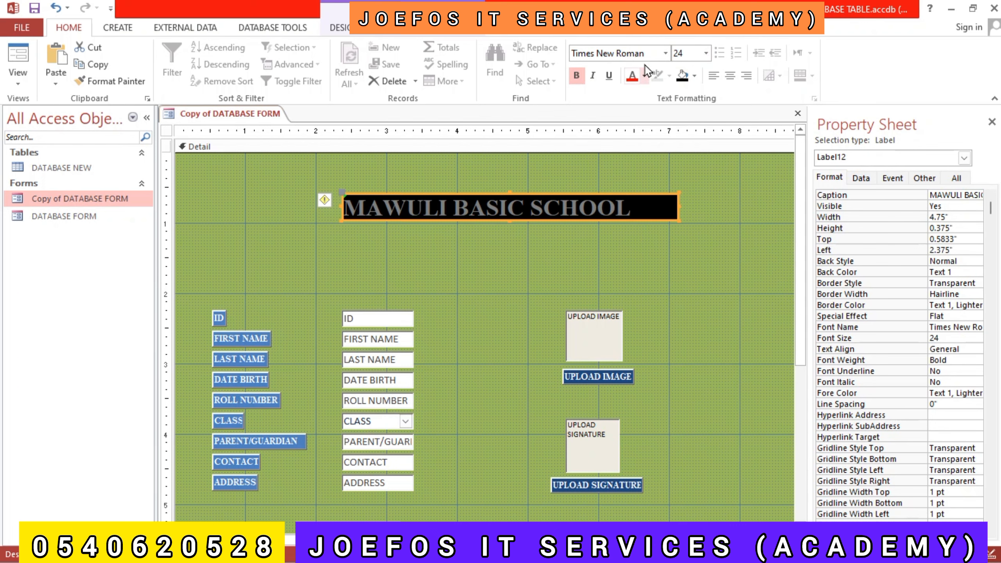
{"action": "left_click", "coordinate": [694, 76]}
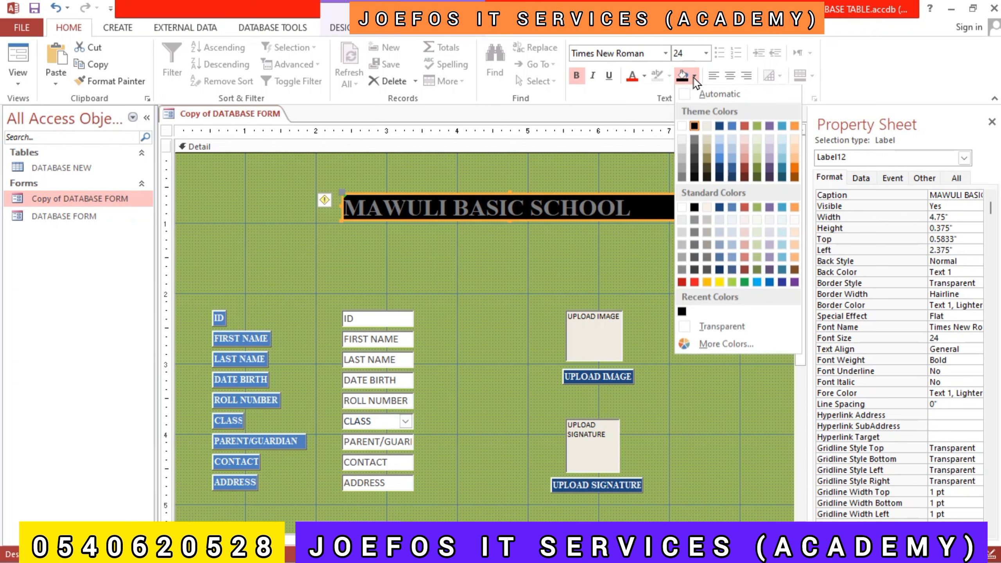
{"action": "left_click", "coordinate": [683, 208]}
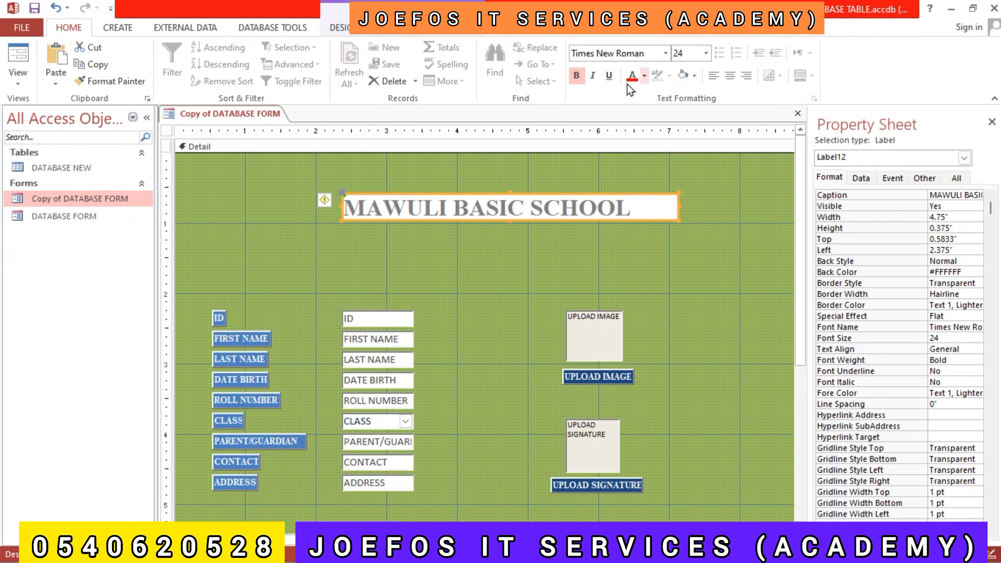
{"action": "left_click", "coordinate": [644, 75]}
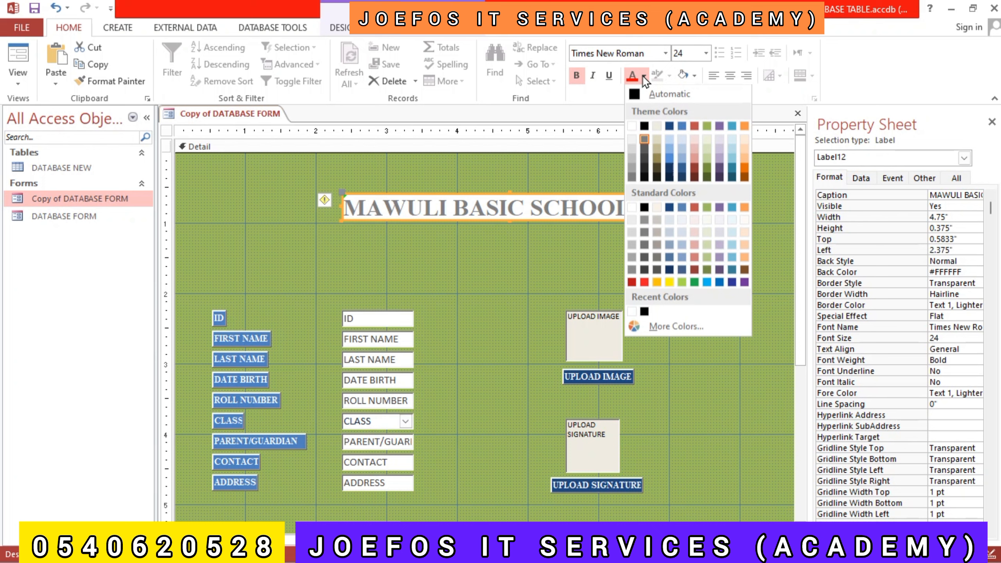
{"action": "left_click", "coordinate": [644, 126]}
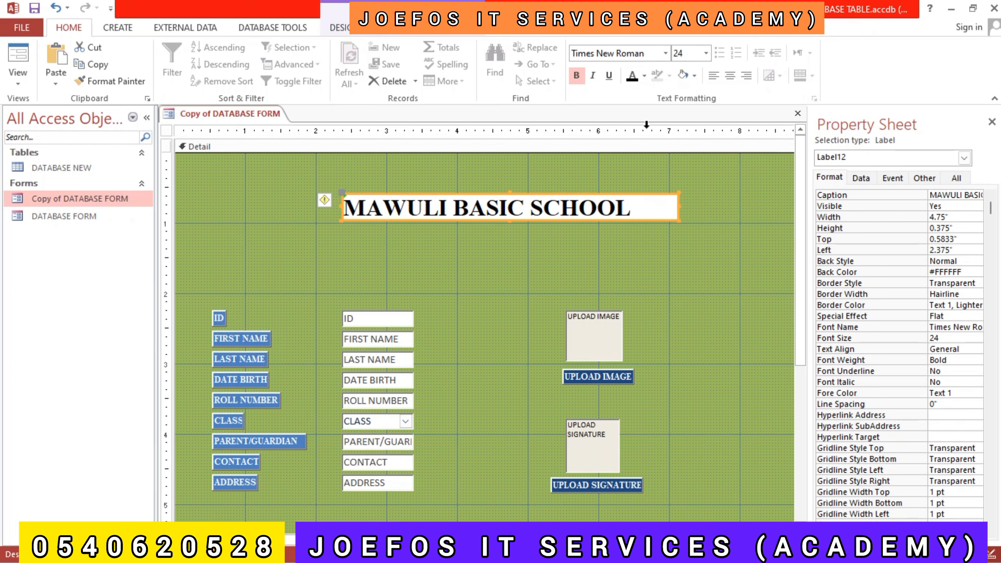
{"action": "left_click", "coordinate": [519, 240]}
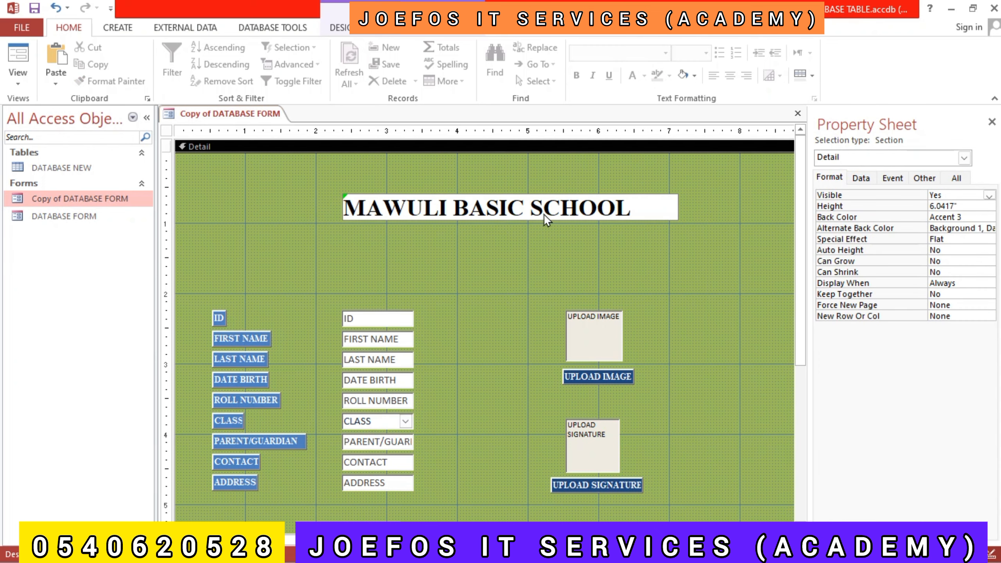
- Center the text inside the MAWULI BASIC SCHOOL label
{"action": "left_click", "coordinate": [603, 202]}
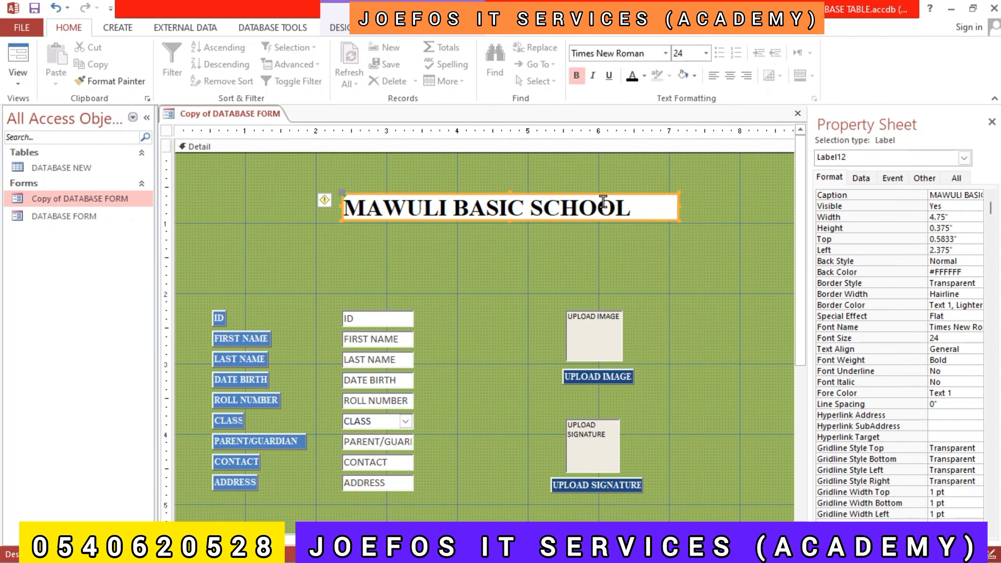
{"action": "left_click", "coordinate": [730, 76]}
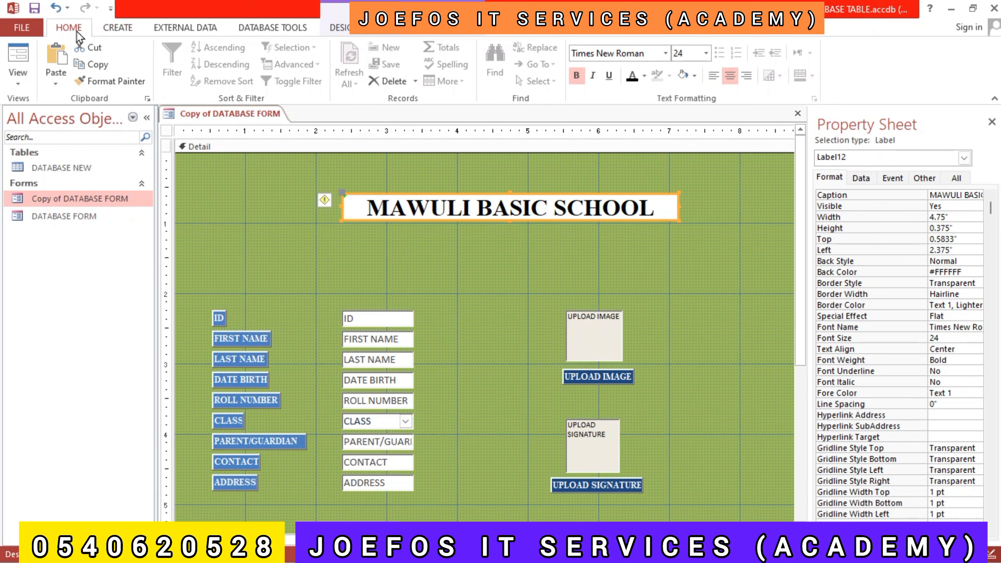
{"action": "left_click", "coordinate": [339, 31]}
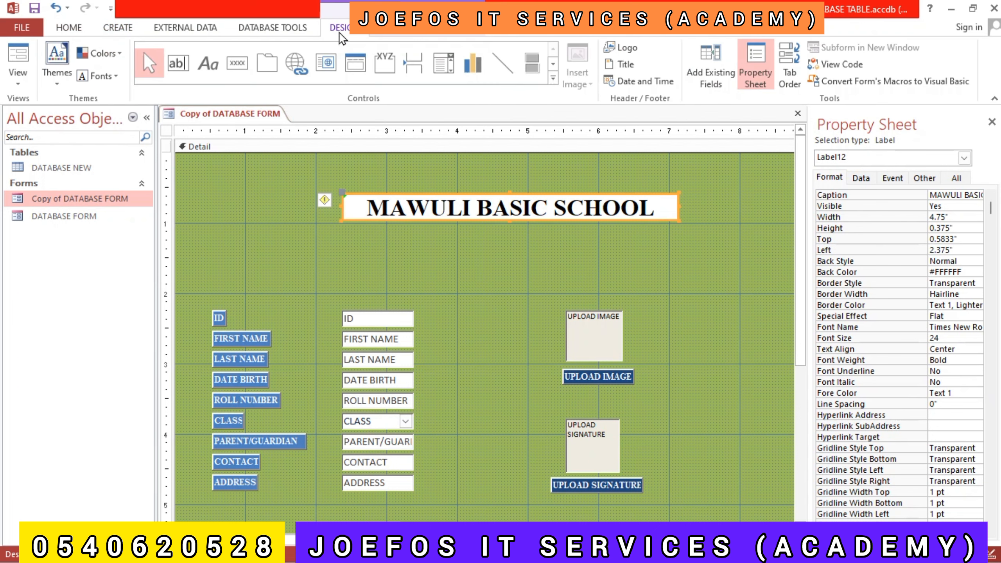
{"action": "left_click", "coordinate": [74, 29]}
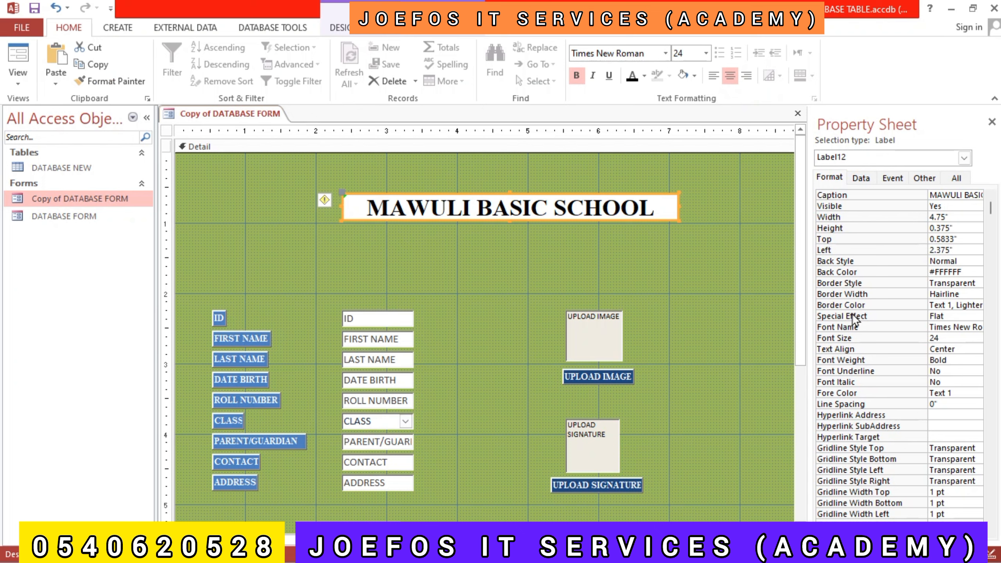
- Set the school name label's special effect to Raised
{"action": "left_click", "coordinate": [870, 349]}
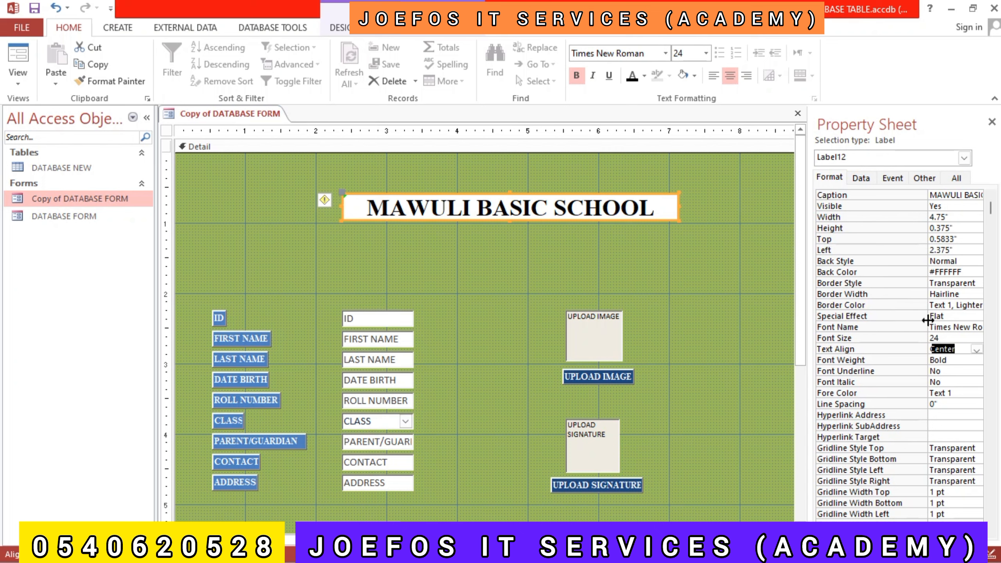
{"action": "left_click", "coordinate": [973, 316]}
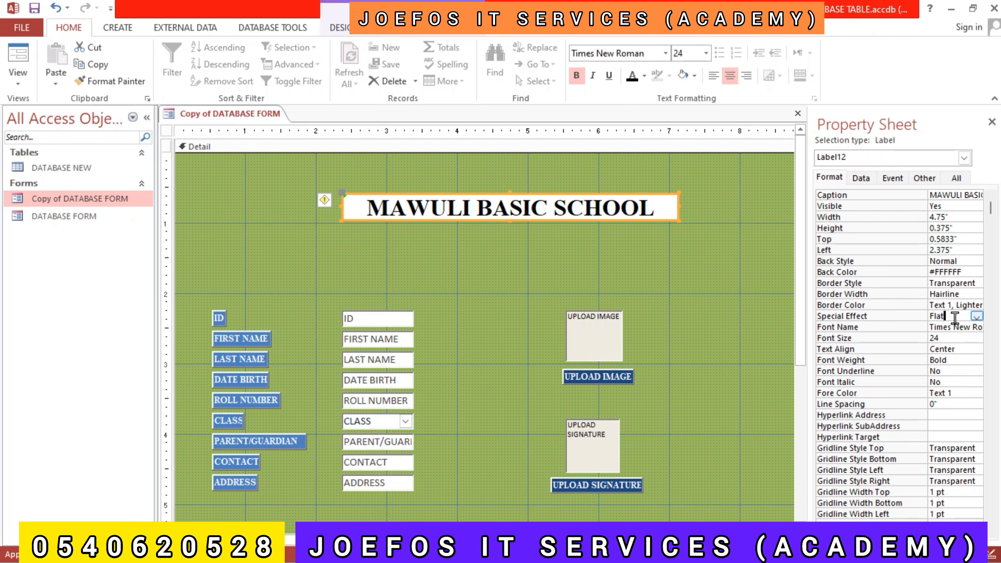
{"action": "left_click", "coordinate": [977, 316]}
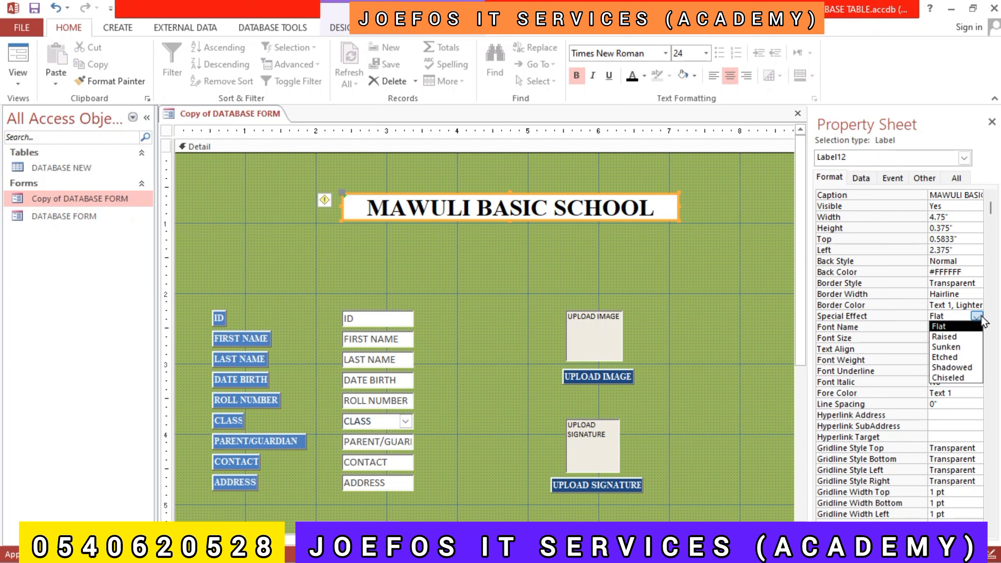
{"action": "left_click", "coordinate": [943, 337]}
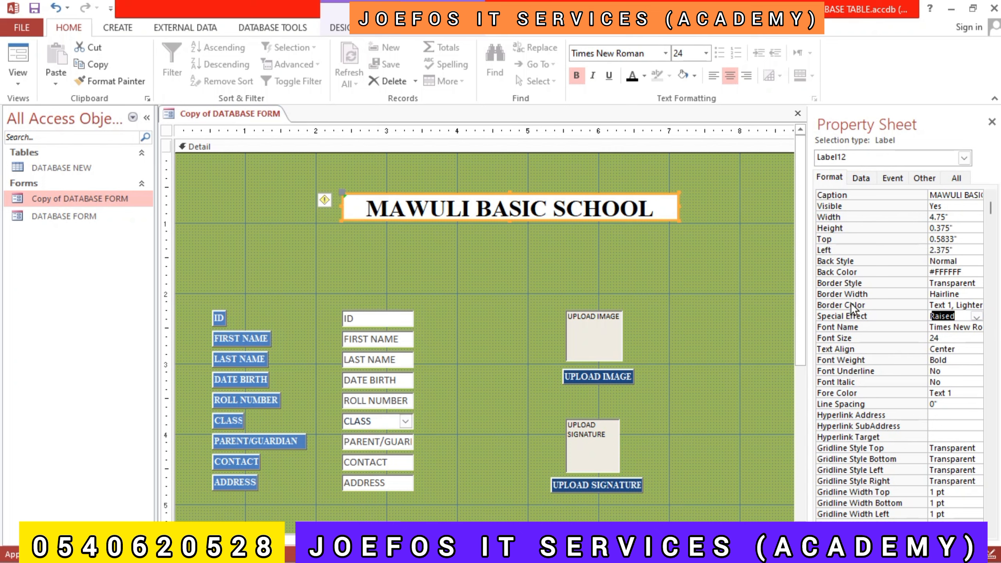
- Set the border style of the school name label to Solid
{"action": "left_click", "coordinate": [849, 284]}
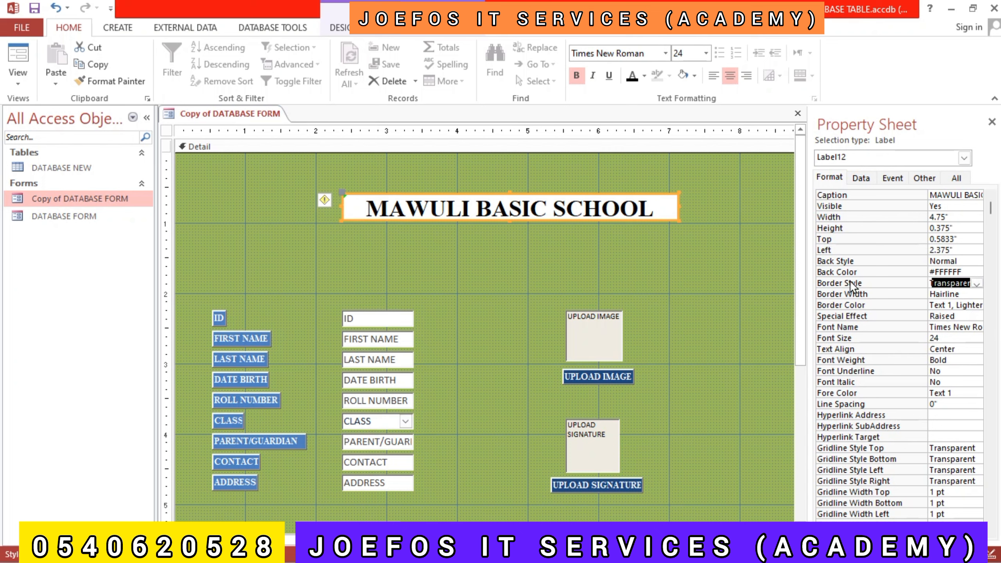
{"action": "left_click", "coordinate": [977, 283]}
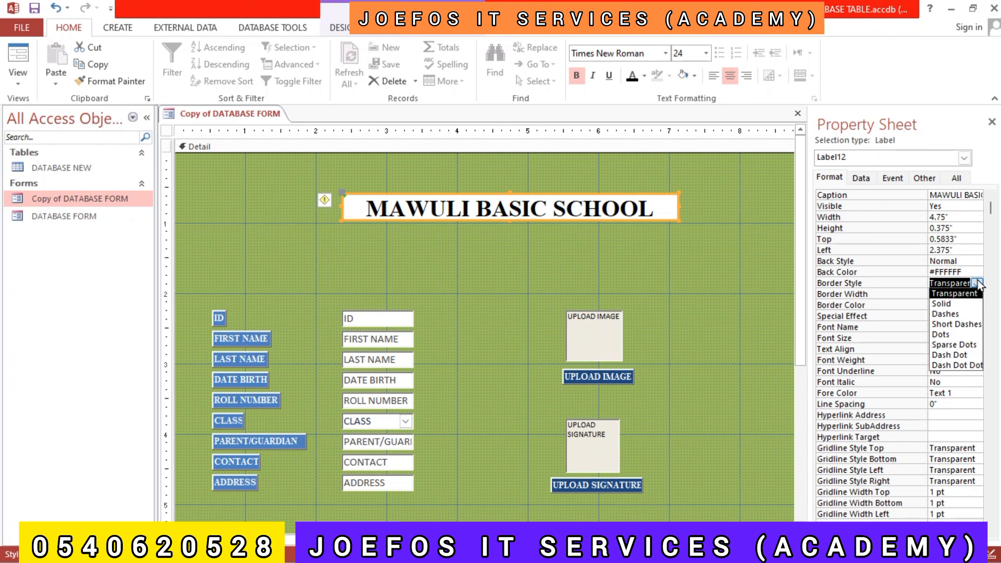
{"action": "left_click", "coordinate": [941, 304]}
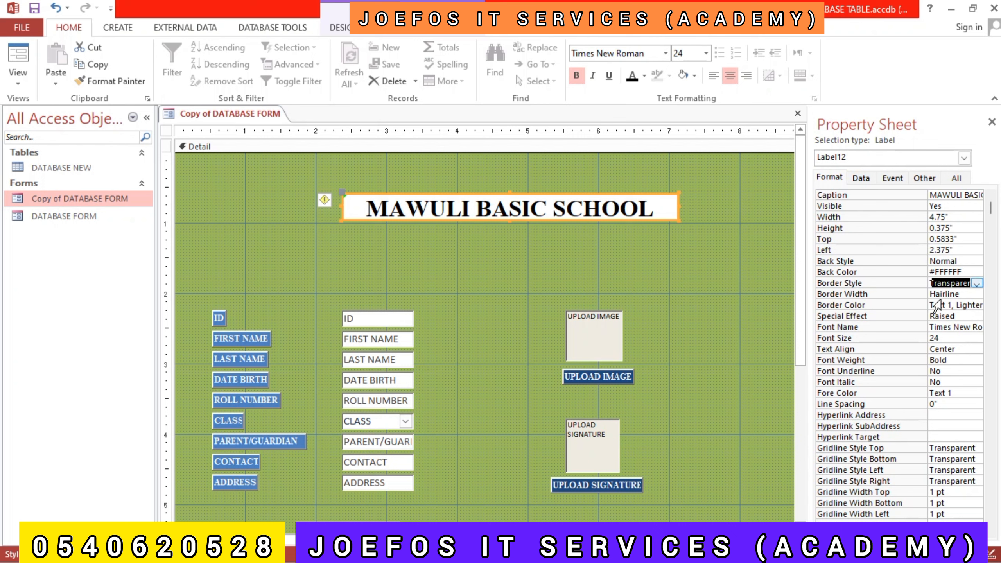
{"action": "left_click", "coordinate": [718, 264]}
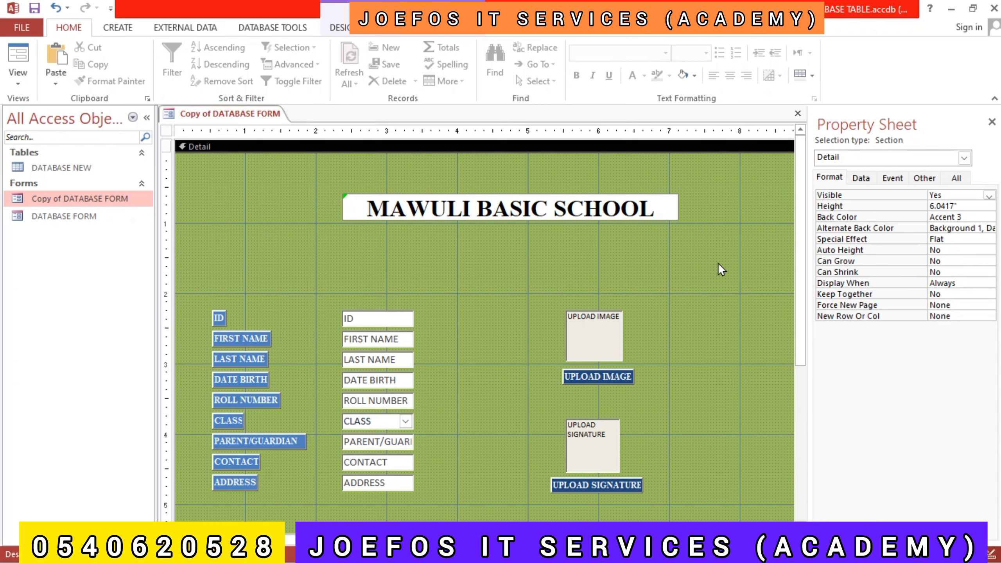
- Reapply the Raised special effect to the school name label with its solid border
{"action": "left_click", "coordinate": [672, 211]}
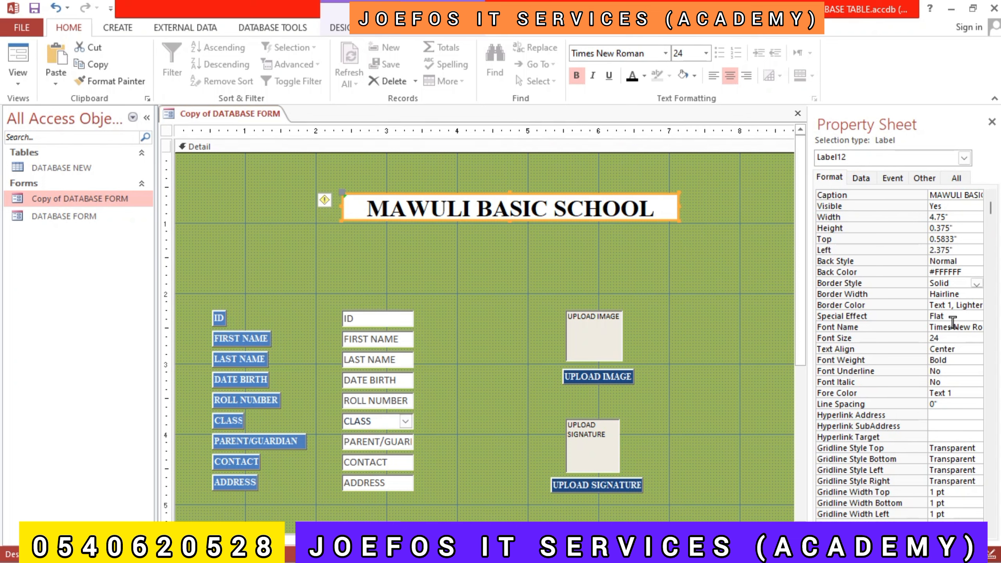
{"action": "left_click", "coordinate": [977, 316]}
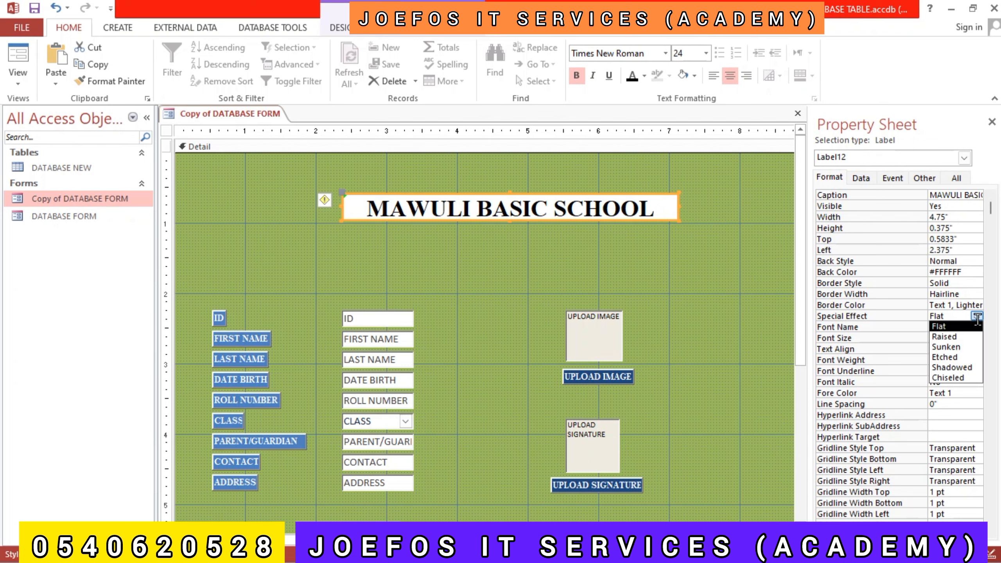
{"action": "left_click", "coordinate": [961, 340]}
{"action": "left_click", "coordinate": [687, 287]}
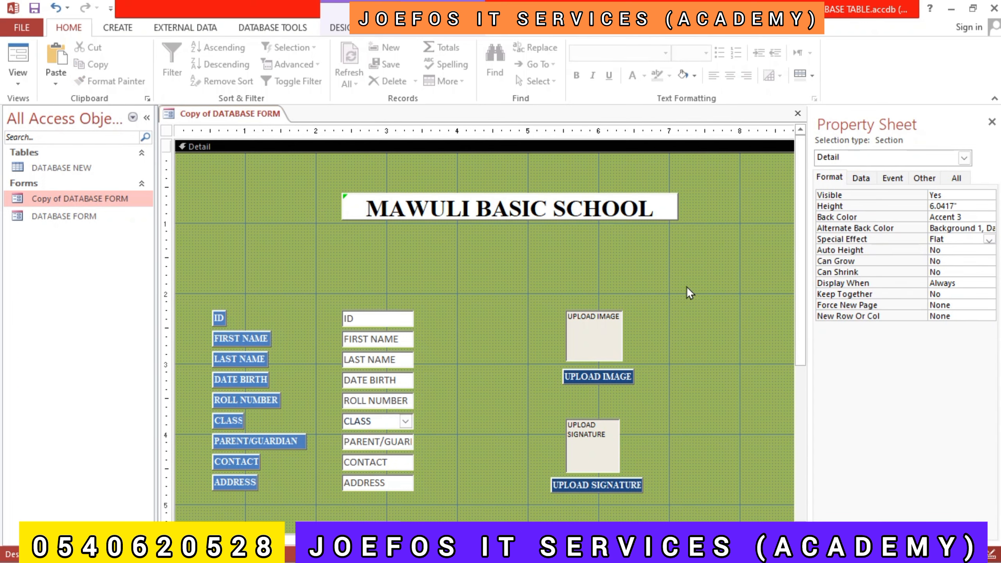
{"action": "left_click", "coordinate": [637, 213]}
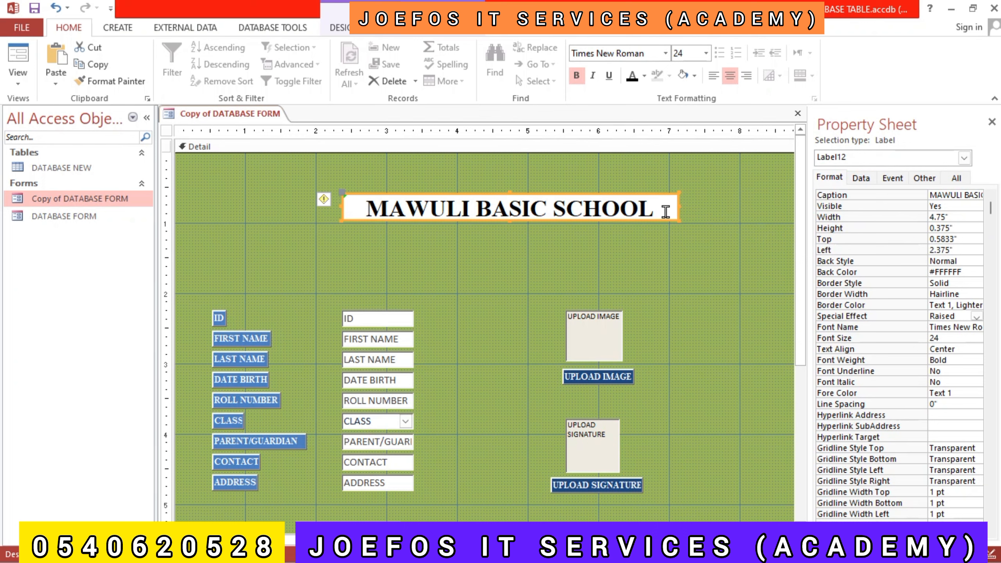
{"action": "left_click", "coordinate": [440, 240]}
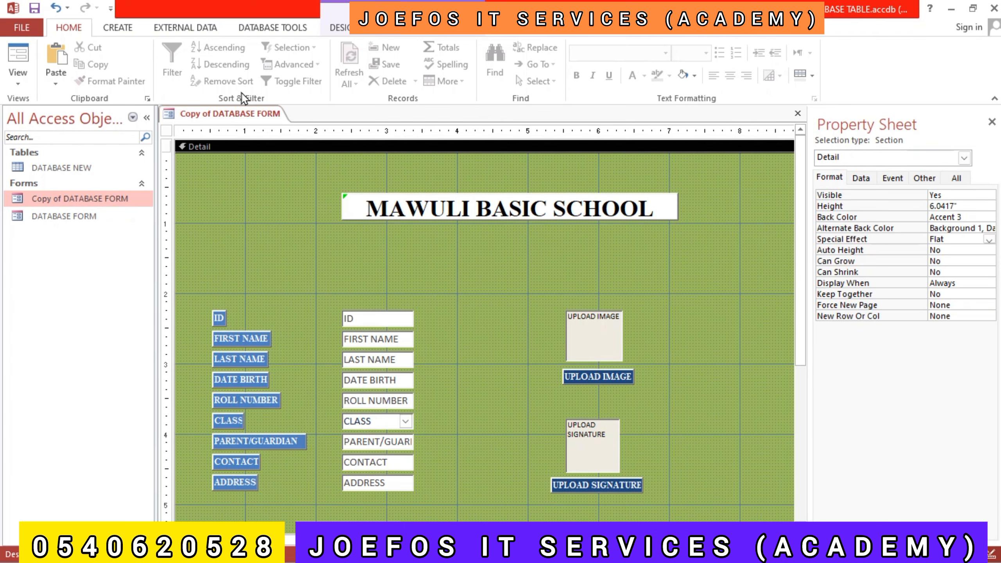
- Add a label about 2.5" wide and 0.25" high below the school name, containing the school's postal box address
{"action": "left_click", "coordinate": [335, 28]}
{"action": "left_click", "coordinate": [202, 67]}
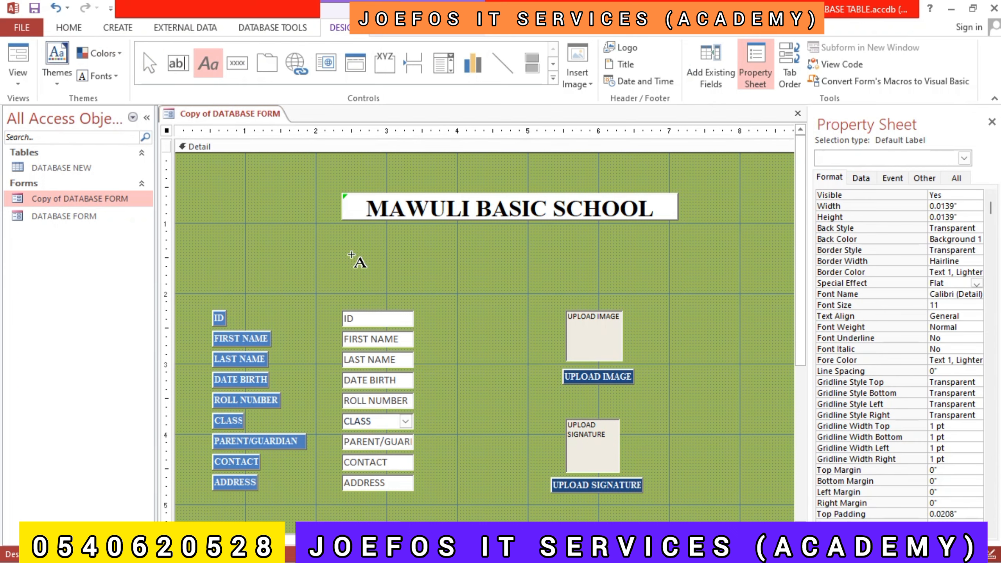
{"action": "left_click_drag", "start_coordinate": [422, 236], "coordinate": [603, 252]}
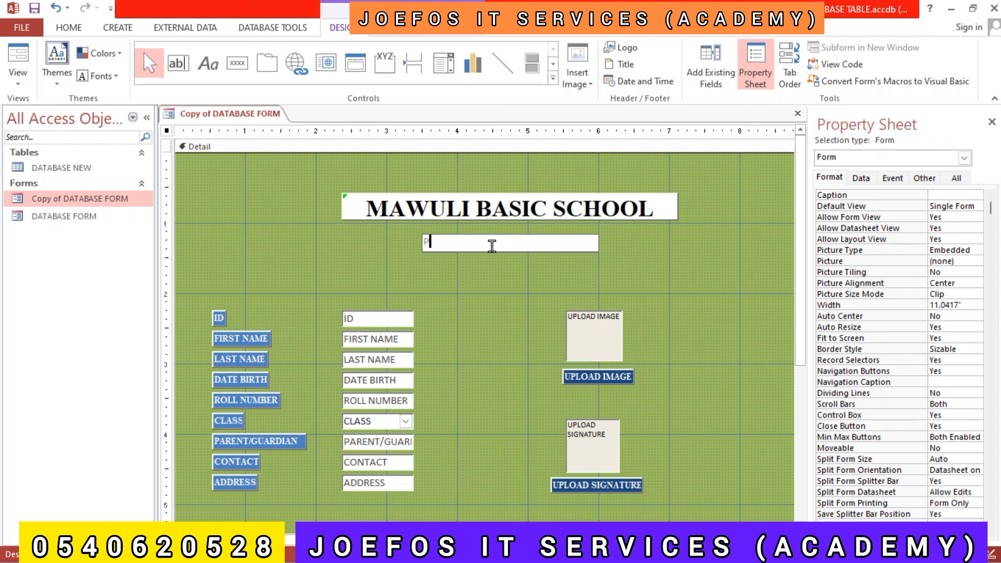
{"action": "type", "text": "P.O.BOX MA 26"}
{"action": "key", "text": "Return"}
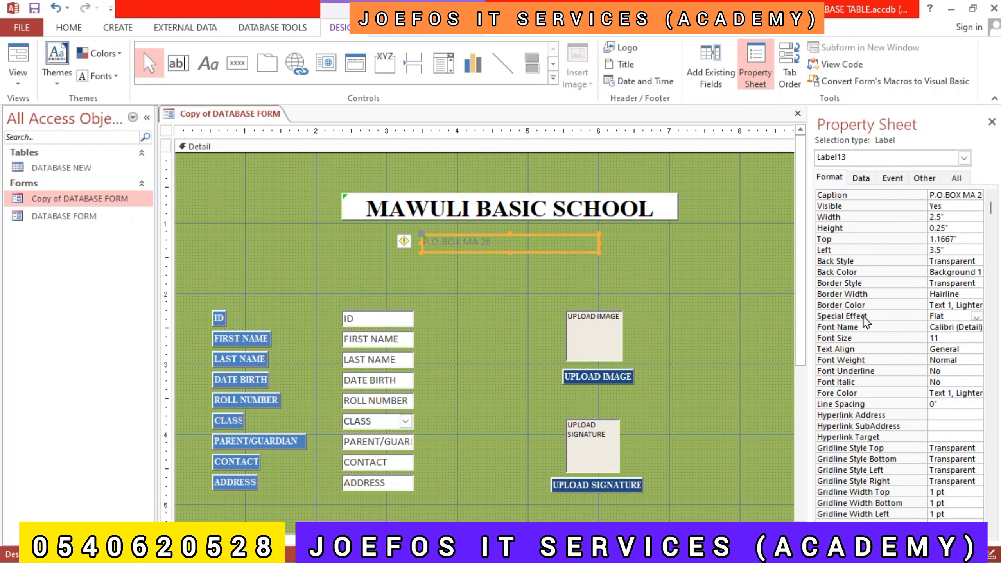
- Set the postal address label's font to Times New Roman at font size 12
{"action": "left_click", "coordinate": [977, 318]}
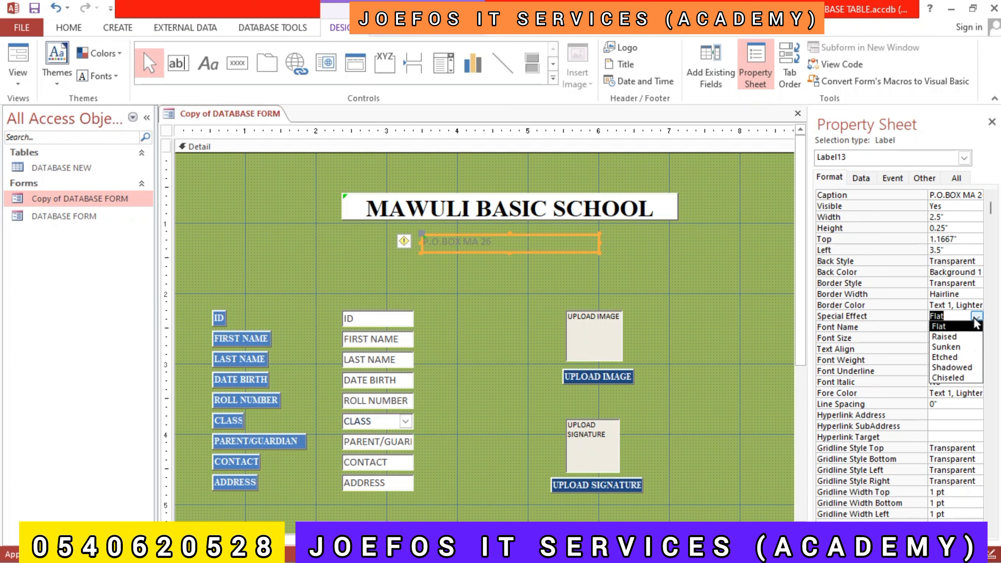
{"action": "left_click", "coordinate": [900, 329]}
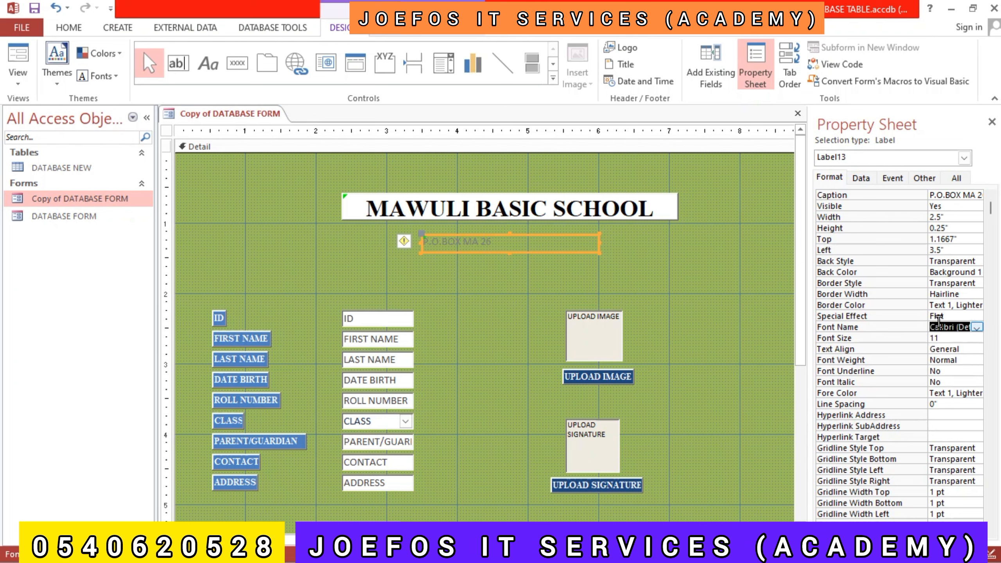
{"action": "type", "text": "Times New"}
{"action": "key", "text": "Return"}
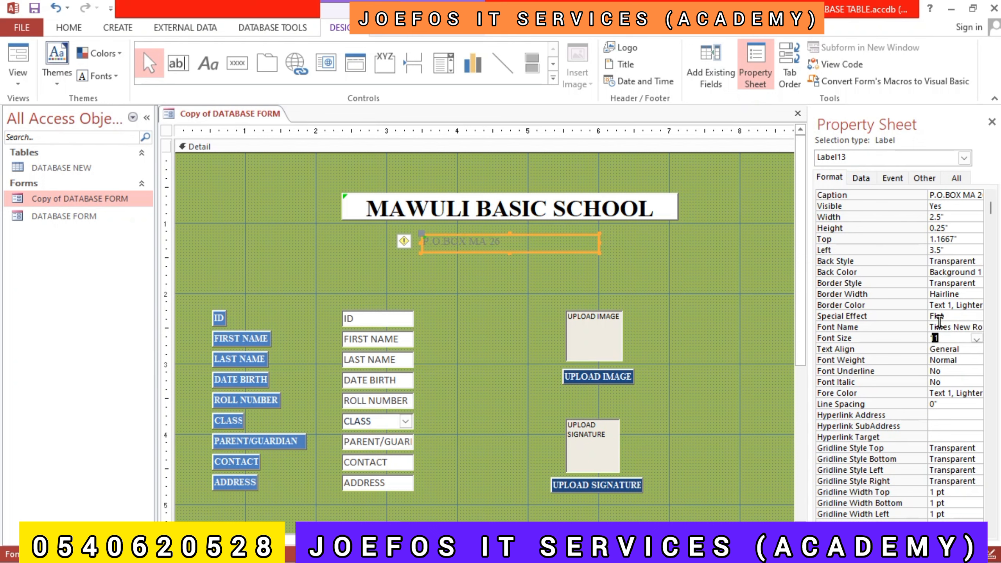
{"action": "left_click", "coordinate": [949, 339]}
{"action": "key", "text": "Return"}
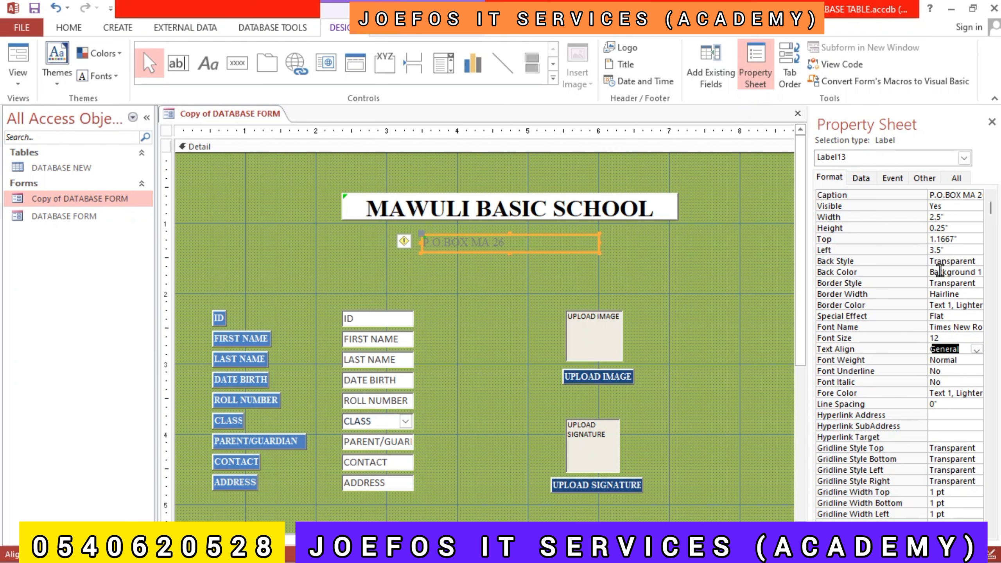
- Set the postal address label's back color to the white Background 1 theme color
{"action": "left_click", "coordinate": [960, 280]}
{"action": "left_click", "coordinate": [961, 272]}
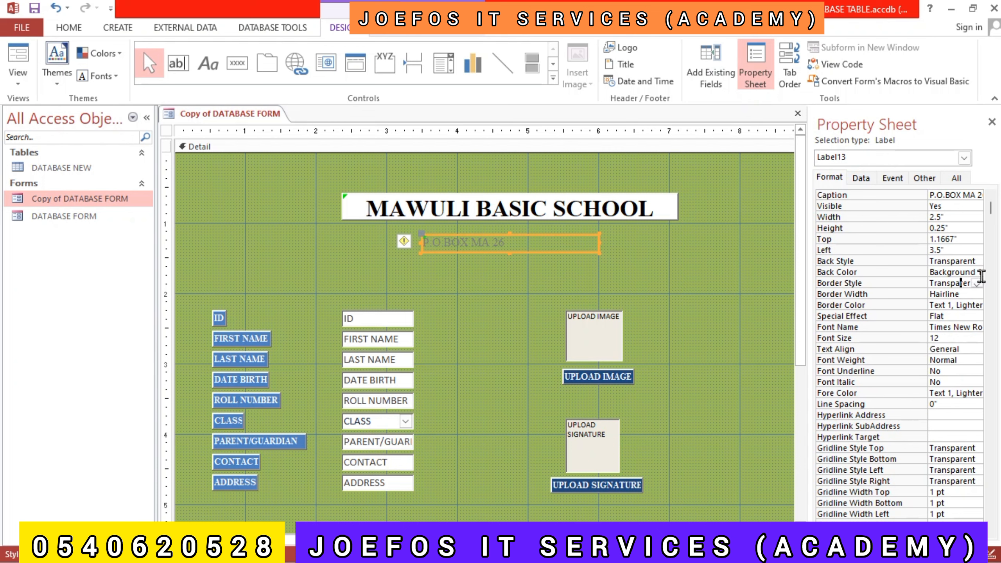
{"action": "left_click", "coordinate": [976, 272]}
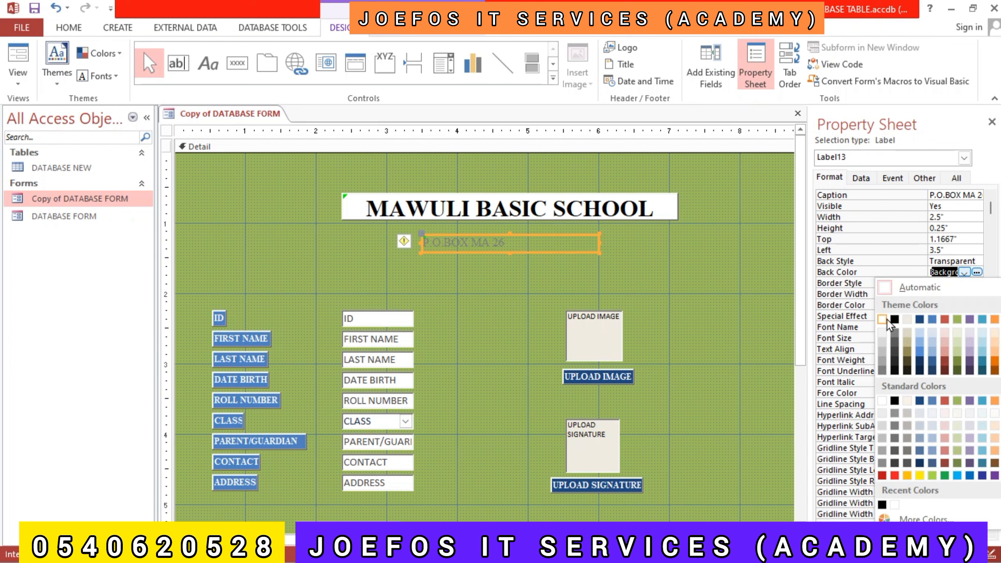
{"action": "left_click", "coordinate": [883, 319]}
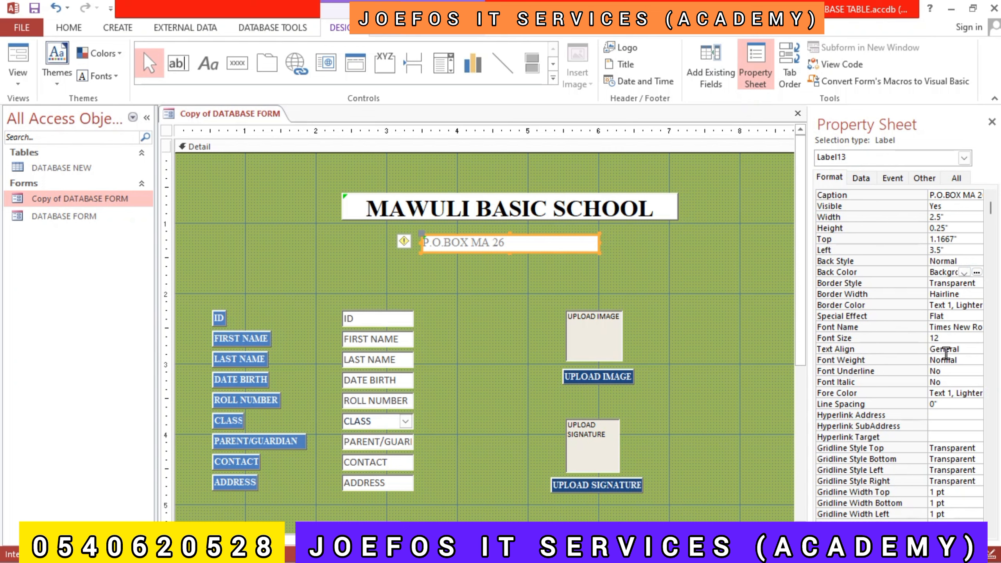
- Set the postal address label's text alignment to Center and its font weight to Bold
{"action": "left_click", "coordinate": [963, 349]}
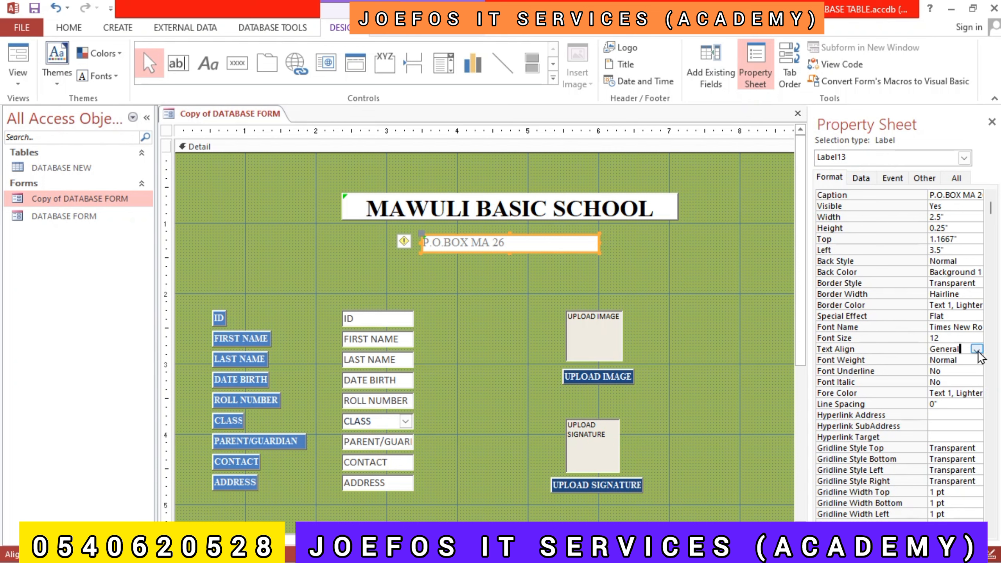
{"action": "left_click", "coordinate": [976, 349]}
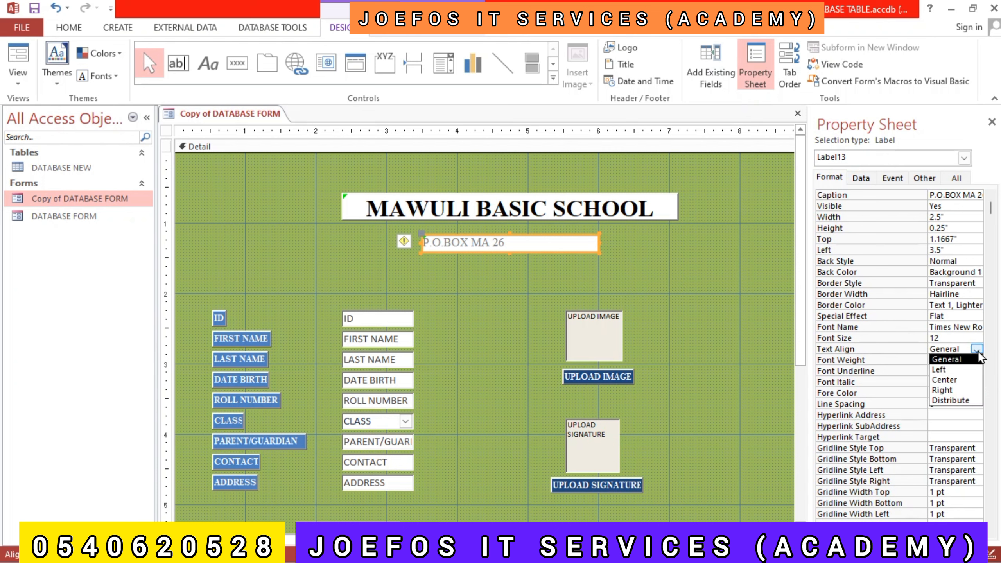
{"action": "left_click", "coordinate": [946, 380]}
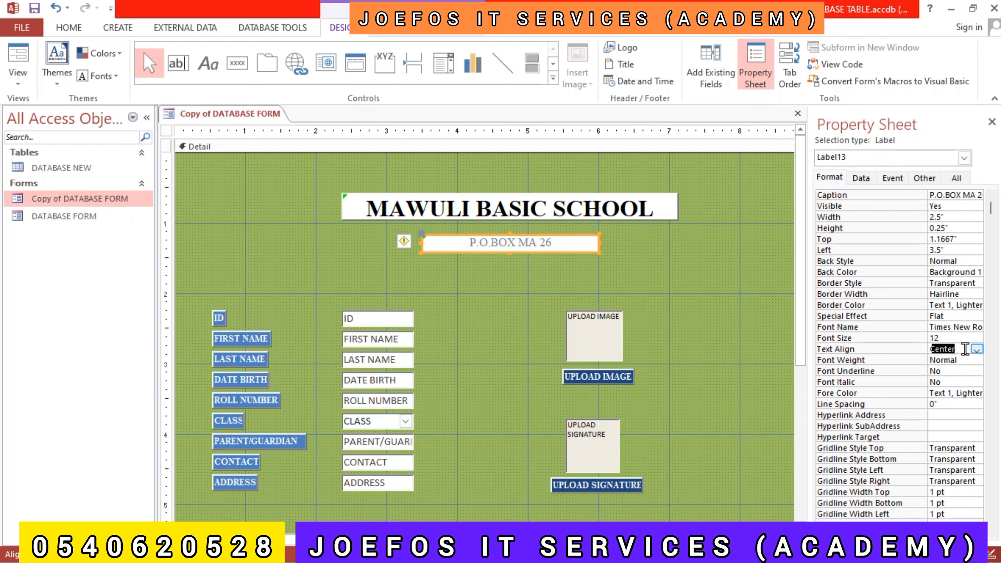
{"action": "left_click", "coordinate": [976, 359]}
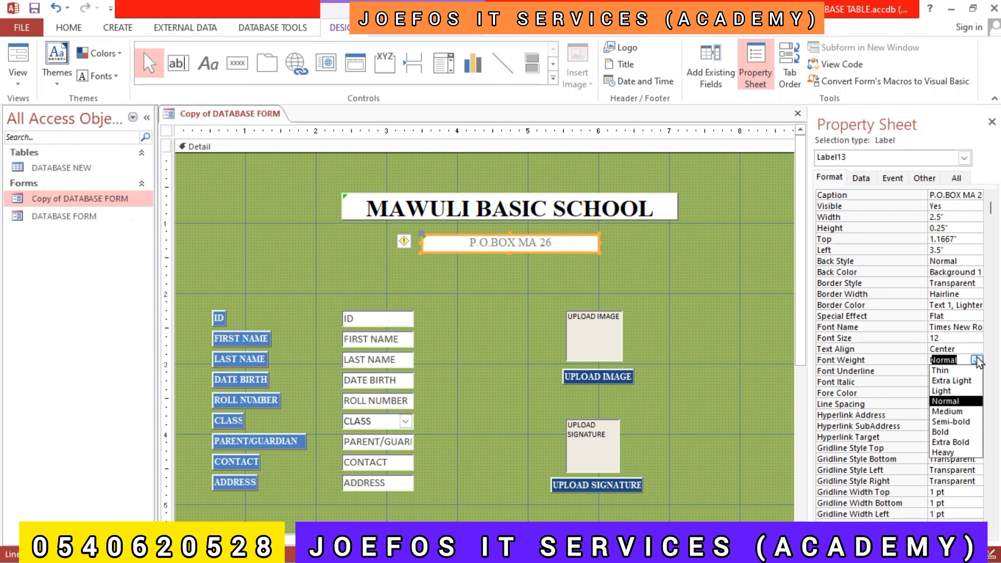
{"action": "left_click", "coordinate": [942, 432]}
- Set the postal address label's fore color to the black Text 1 theme color
{"action": "left_click", "coordinate": [591, 204]}
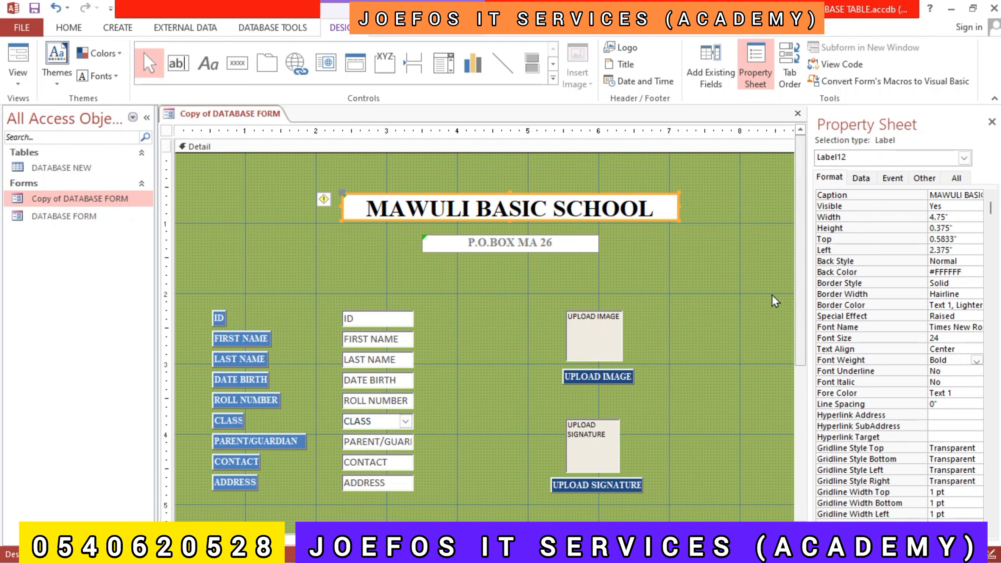
{"action": "left_click", "coordinate": [570, 237]}
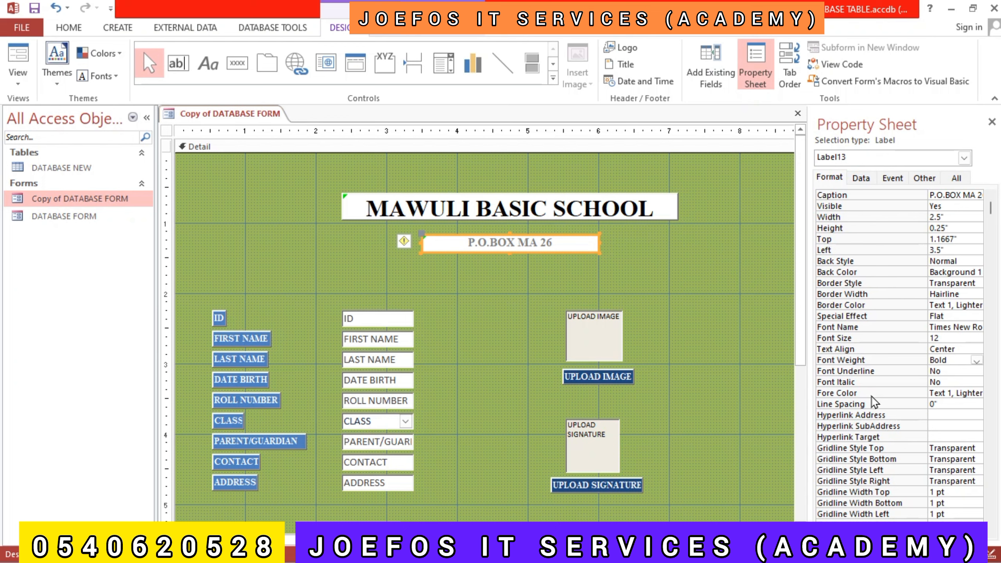
{"action": "left_click", "coordinate": [942, 390]}
{"action": "left_click", "coordinate": [964, 393]}
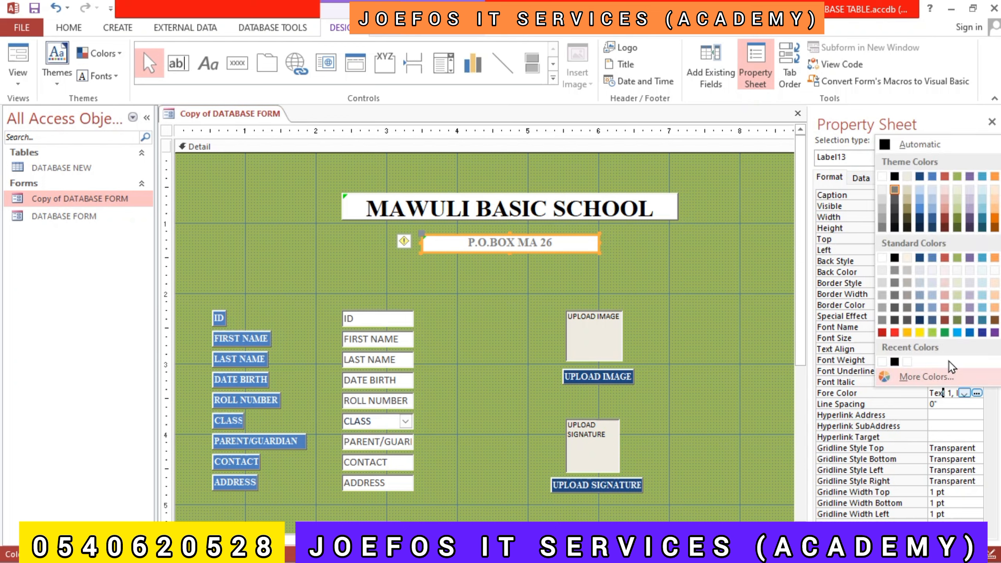
{"action": "left_click", "coordinate": [894, 177]}
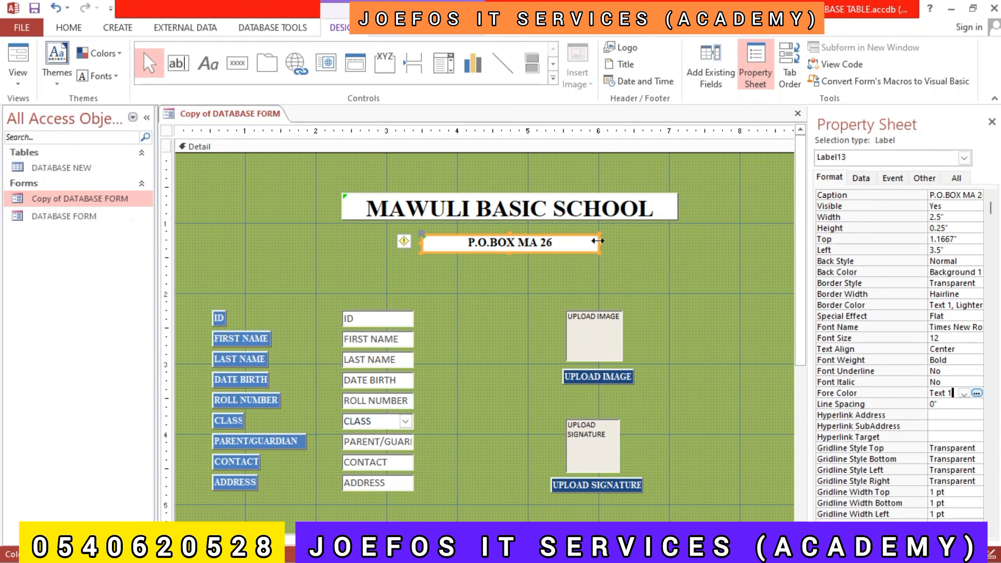
- Narrow the postal address label from both sides to about 1.63" wide and the school name label to about 4.5" wide
{"action": "left_click_drag", "start_coordinate": [597, 241], "coordinate": [561, 242]}
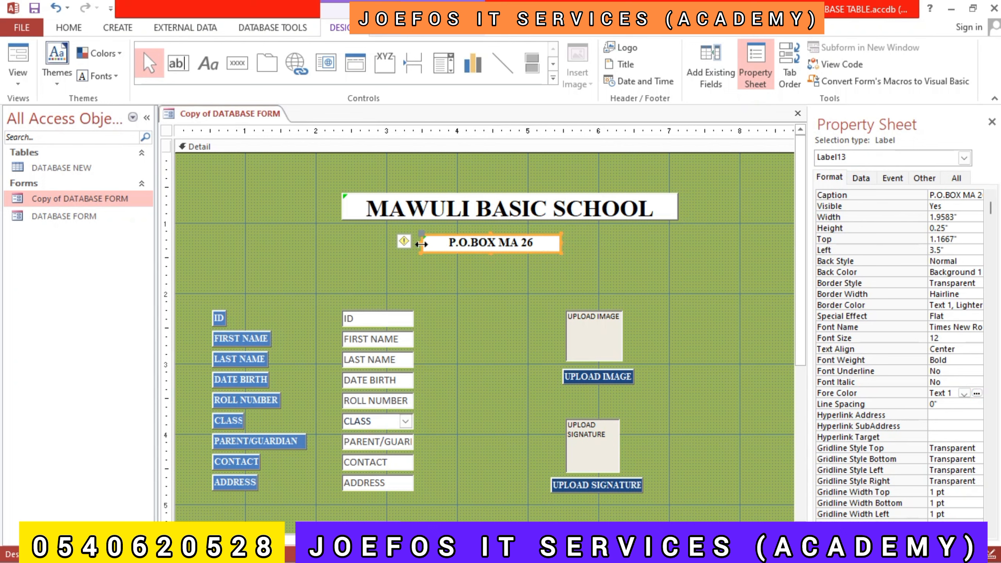
{"action": "left_click_drag", "start_coordinate": [421, 245], "coordinate": [445, 243]}
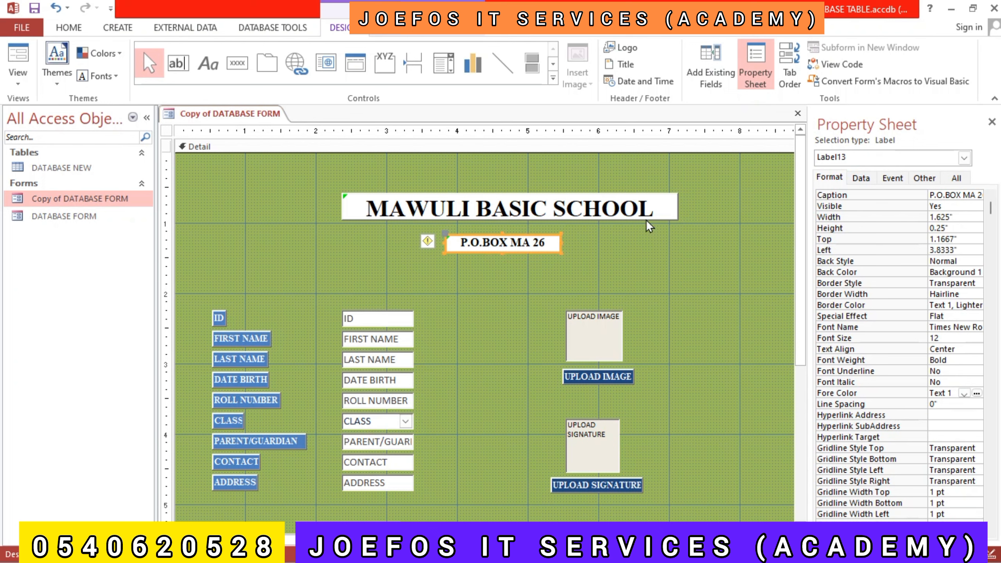
{"action": "left_click", "coordinate": [674, 204]}
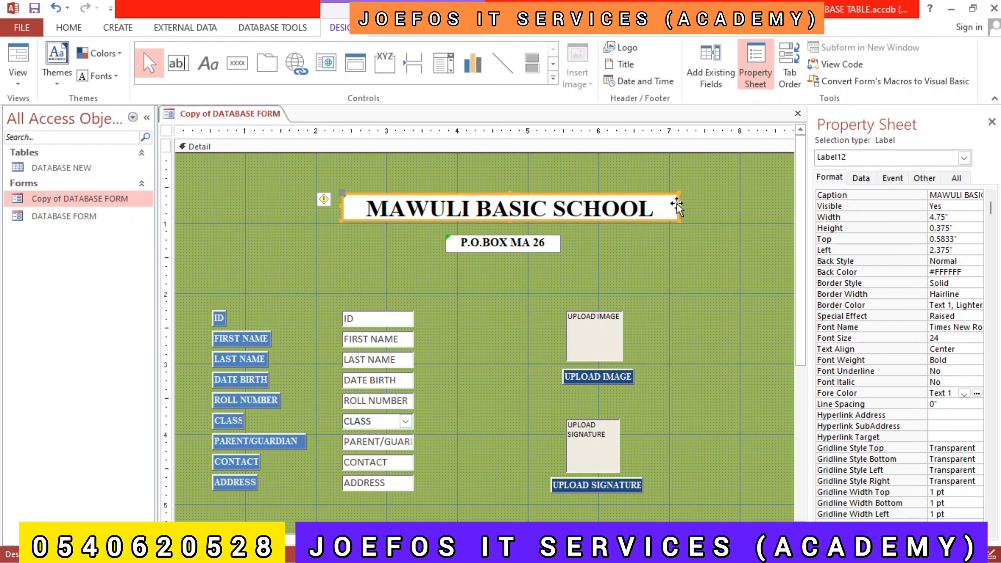
{"action": "left_click_drag", "start_coordinate": [677, 207], "coordinate": [662, 206]}
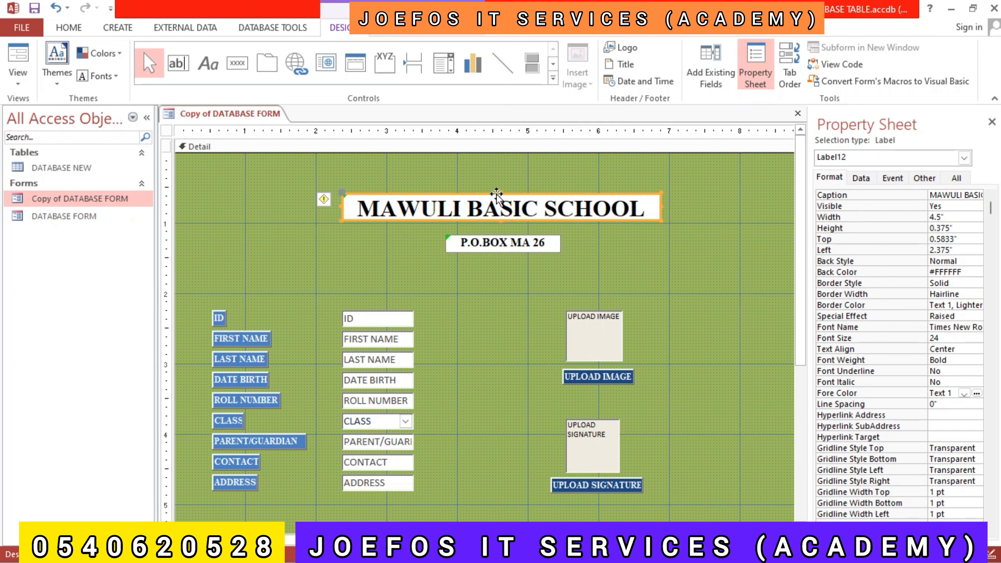
- Move the school name label up to about 0.33" from the top and the postal address label to about 0.83", directly beneath it
{"action": "left_click_drag", "start_coordinate": [493, 194], "coordinate": [494, 176]}
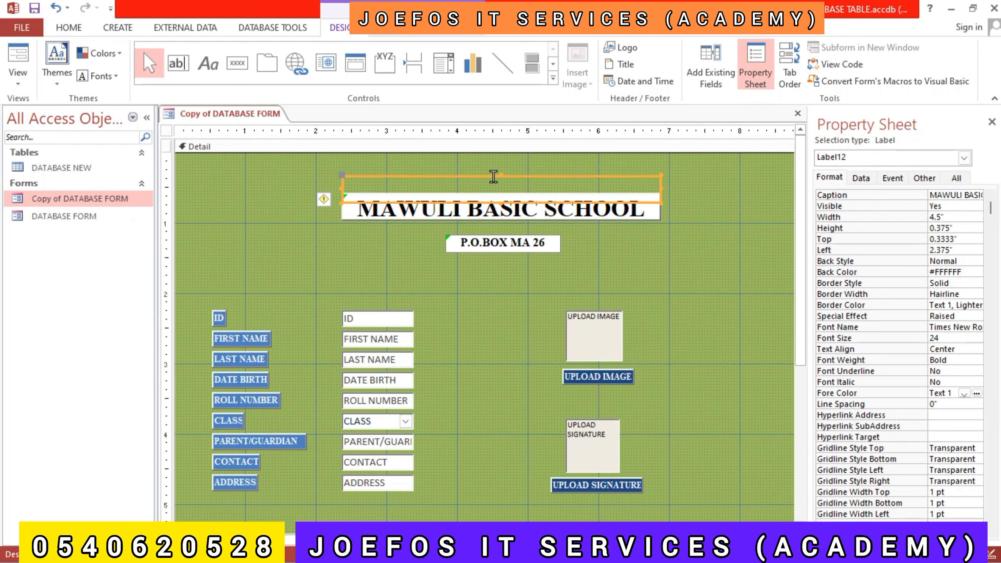
{"action": "left_click", "coordinate": [499, 242]}
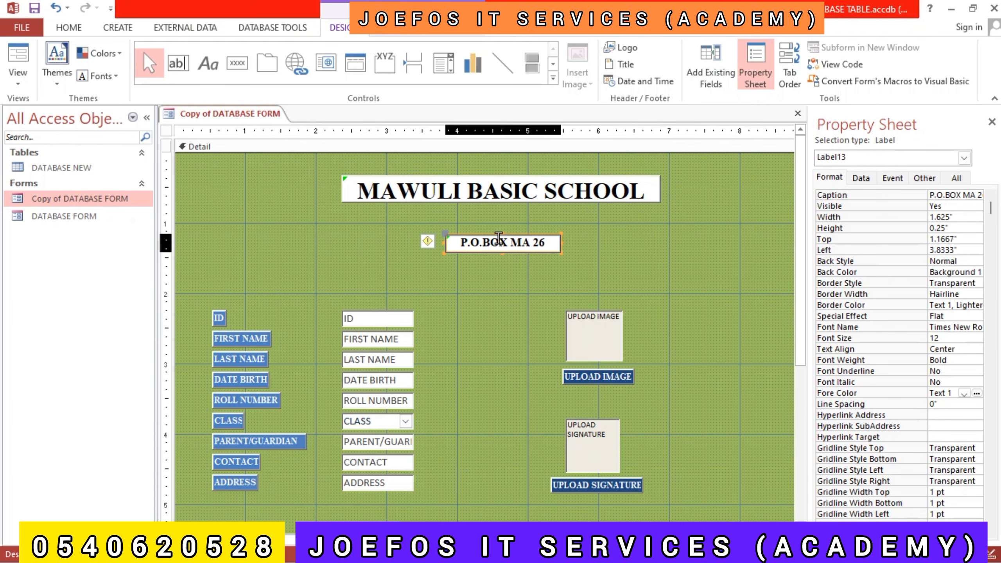
{"action": "left_click_drag", "start_coordinate": [493, 233], "coordinate": [493, 211]}
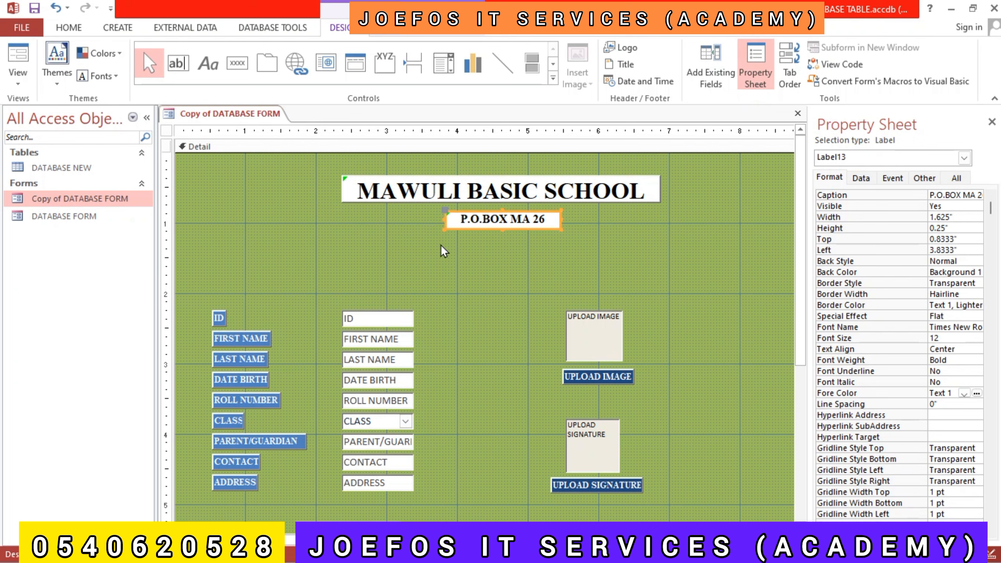
{"action": "left_click", "coordinate": [446, 248]}
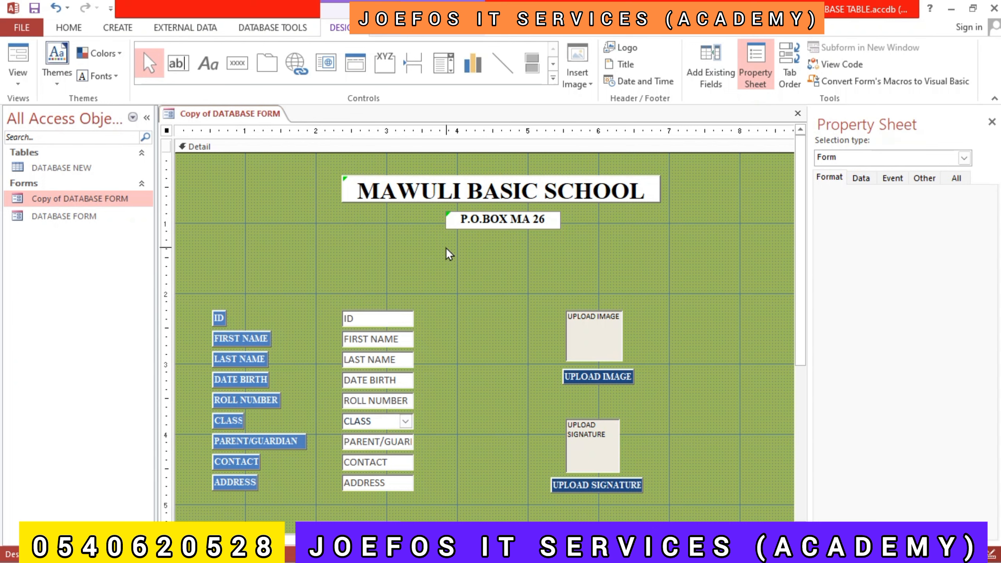
- Add a label about 3.79" wide and 0.29" high below the postal address, reading SCHOOL DATABASE SYSTEM, and select it
{"action": "left_click", "coordinate": [210, 64]}
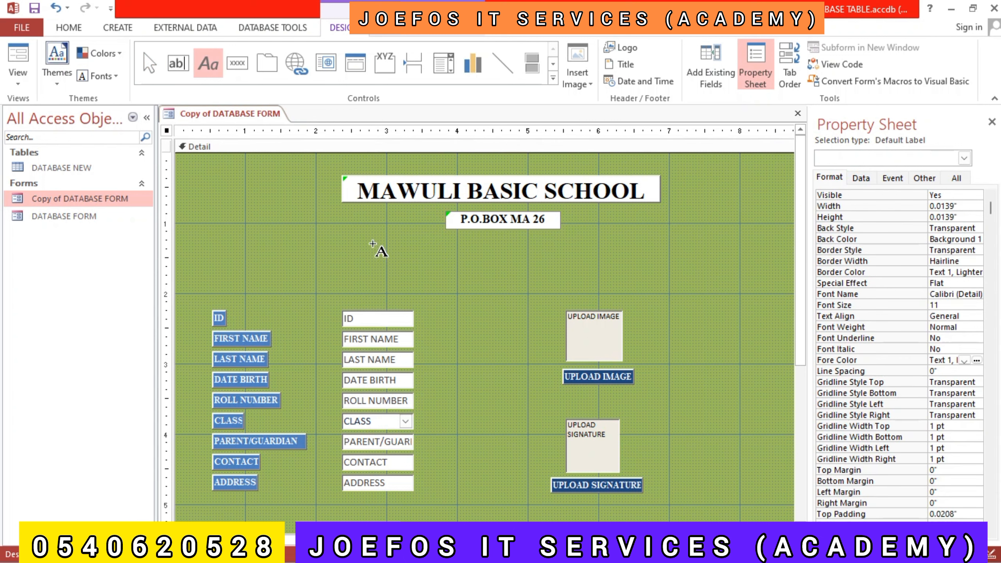
{"action": "left_click_drag", "start_coordinate": [363, 256], "coordinate": [632, 234]}
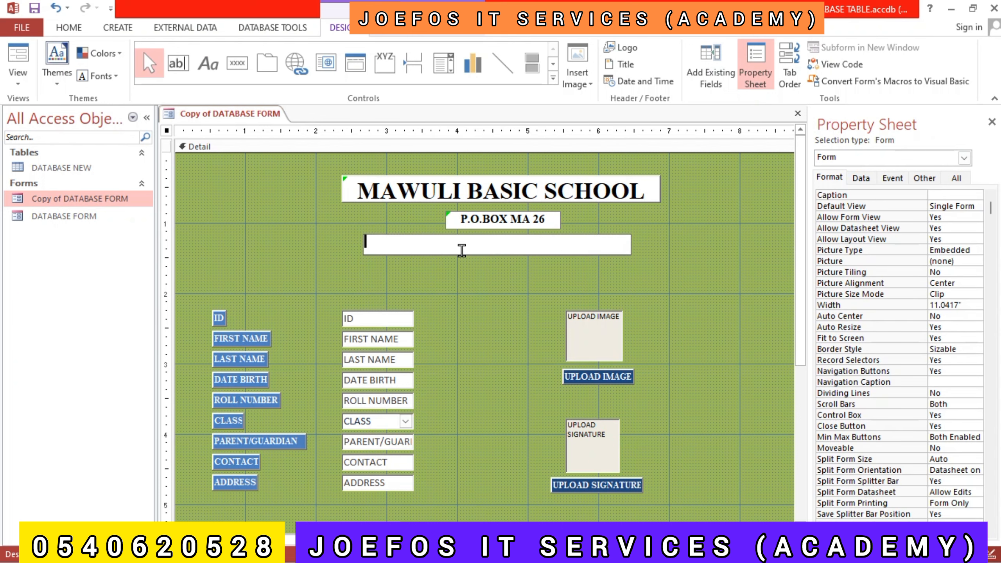
{"action": "type", "text": "SCHOOL DATABASE SYST"}
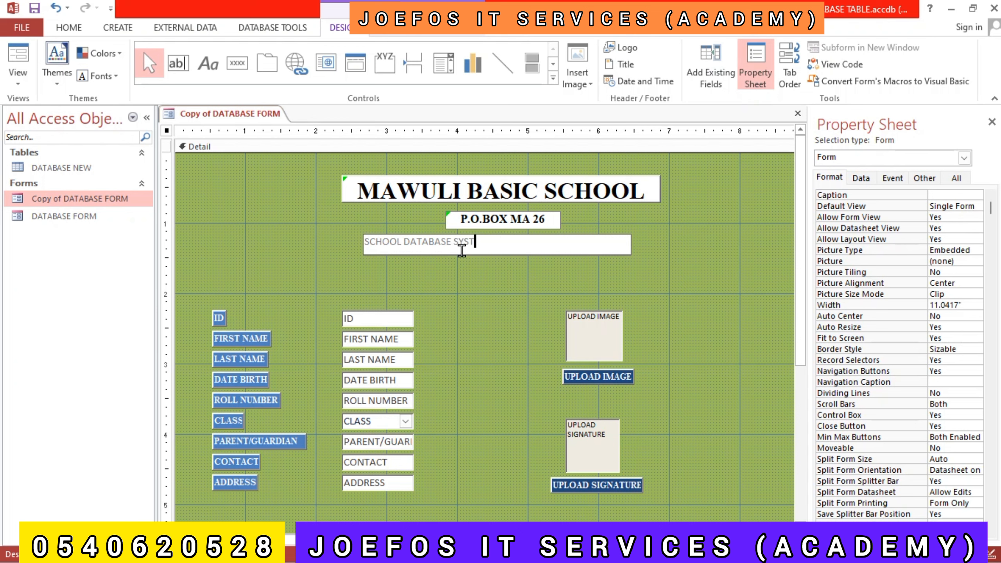
{"action": "type", "text": "EM"}
{"action": "left_click", "coordinate": [624, 274]}
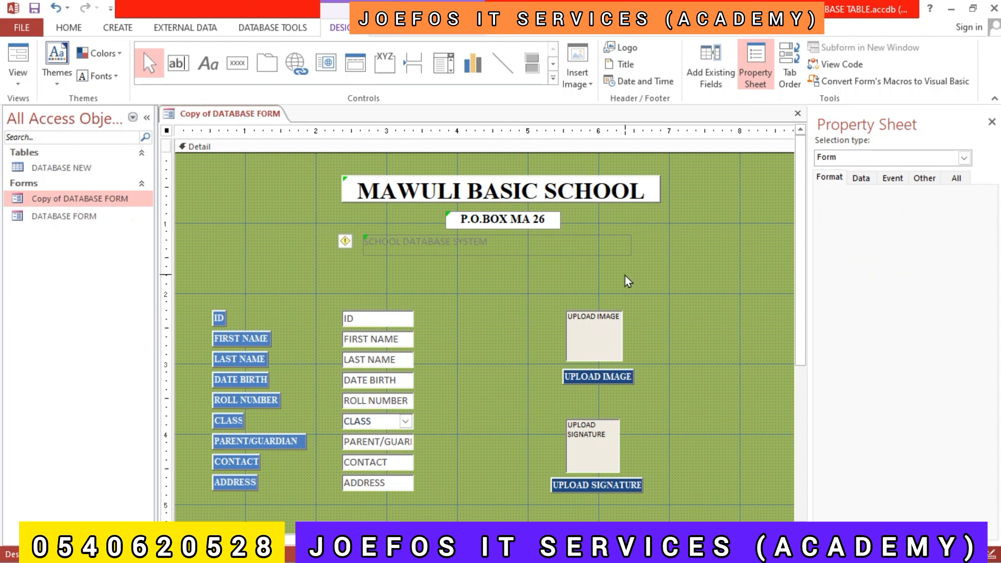
{"action": "left_click", "coordinate": [518, 232]}
{"action": "left_click", "coordinate": [521, 240]}
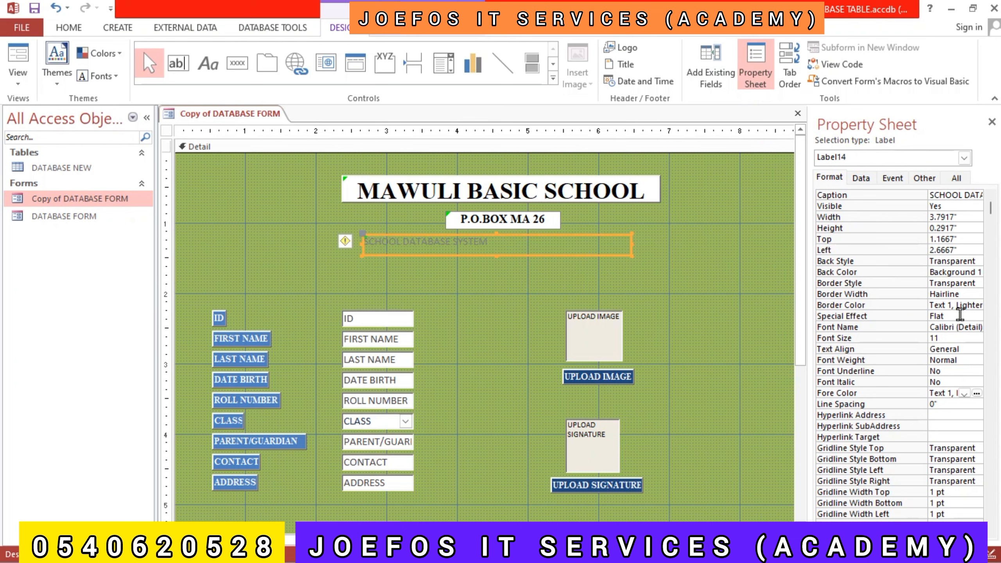
{"action": "left_click", "coordinate": [977, 316]}
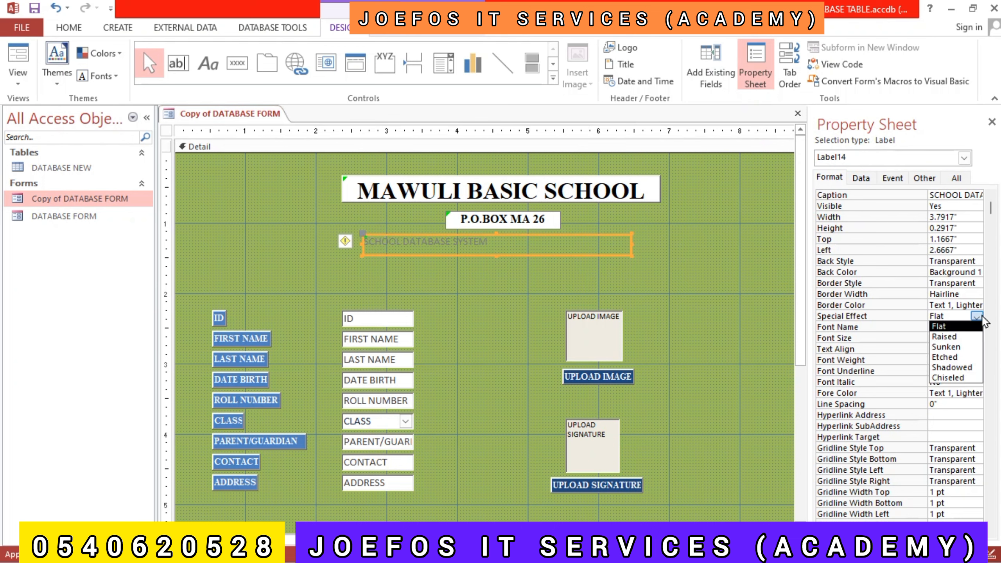
{"action": "left_click", "coordinate": [958, 327]}
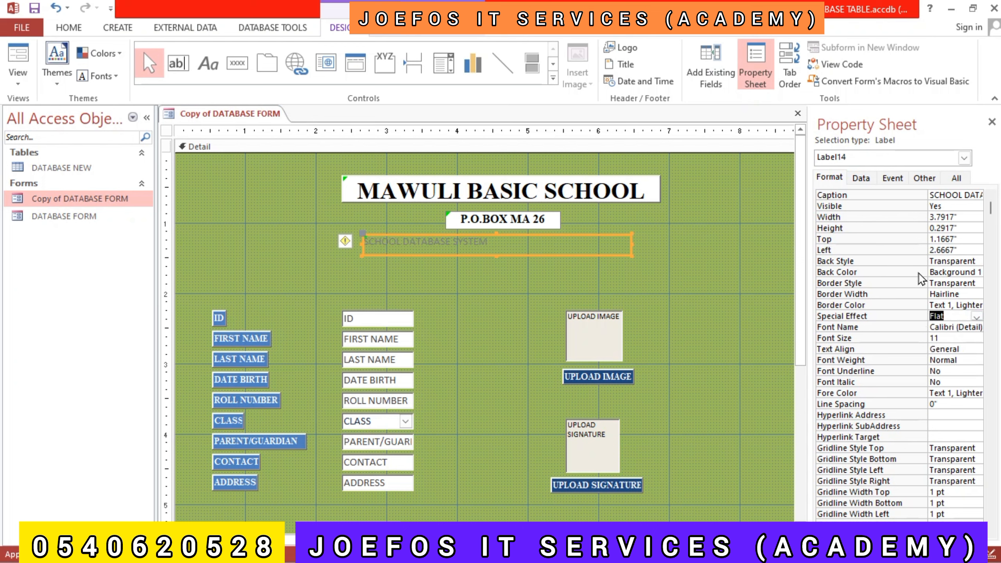
{"action": "left_click", "coordinate": [965, 272]}
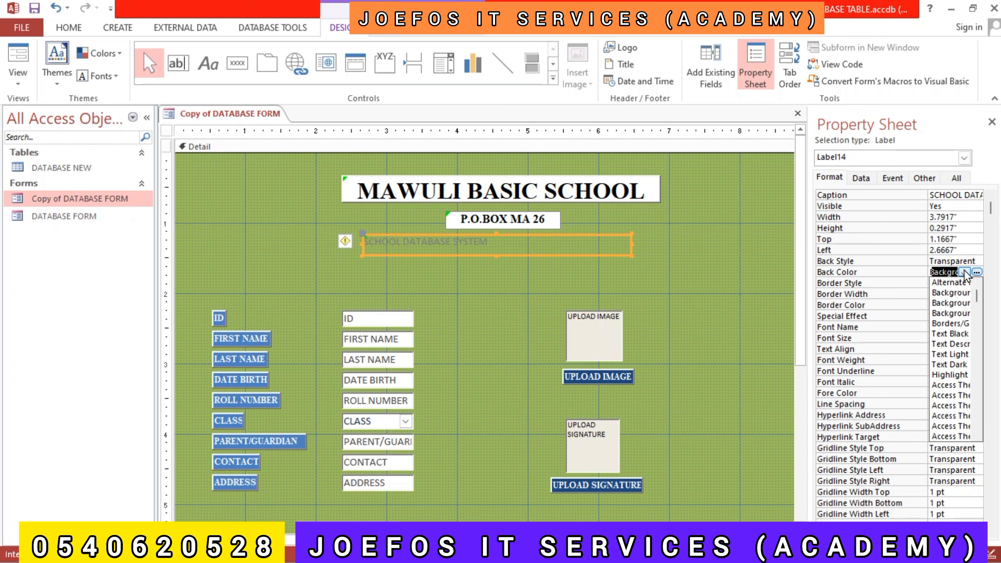
{"action": "left_click", "coordinate": [976, 262]}
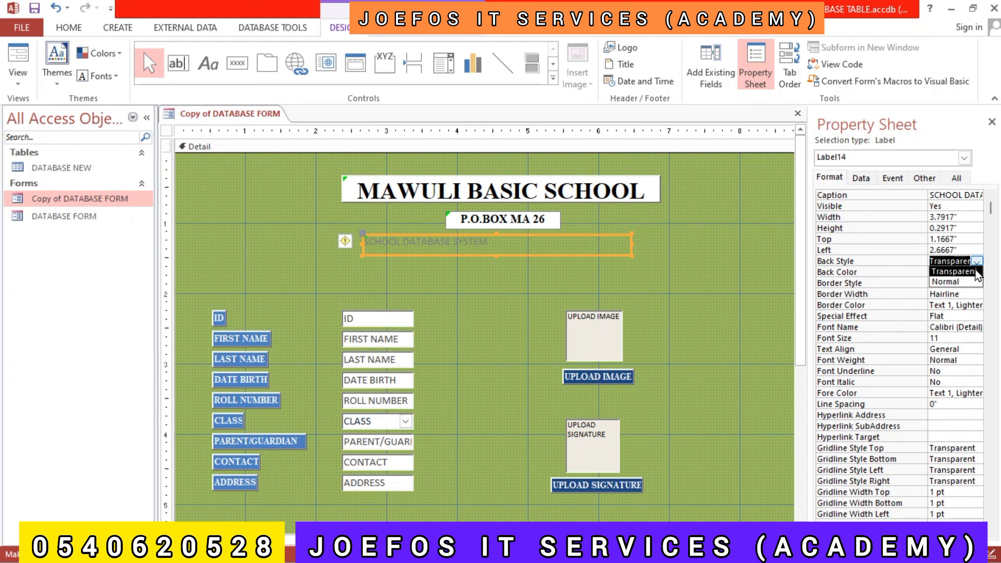
{"action": "left_click", "coordinate": [905, 265]}
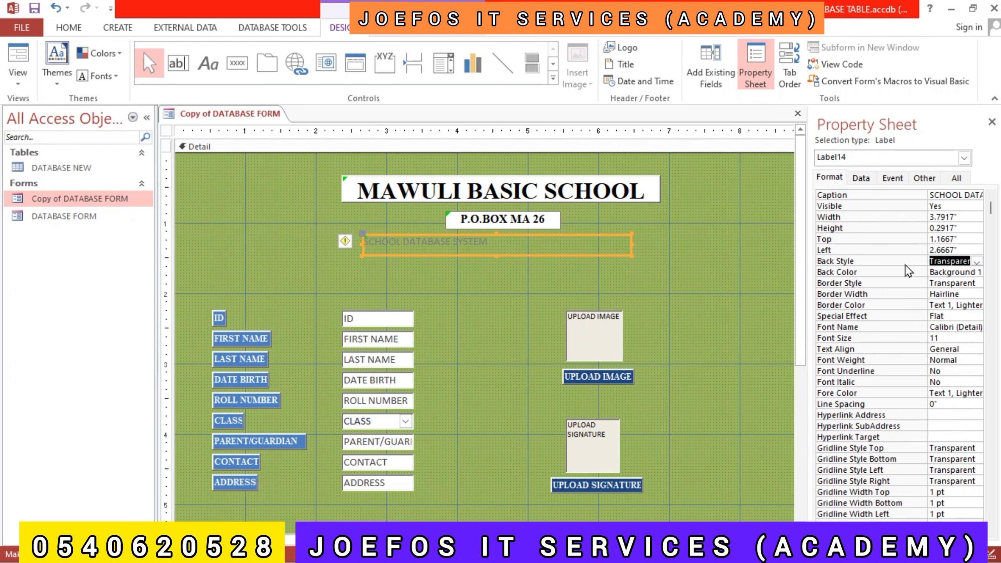
- Set the SCHOOL DATABASE SYSTEM label's back color to white Background 1 and its fore color to black Text 1
{"action": "left_click", "coordinate": [978, 272]}
{"action": "left_click", "coordinate": [977, 272]}
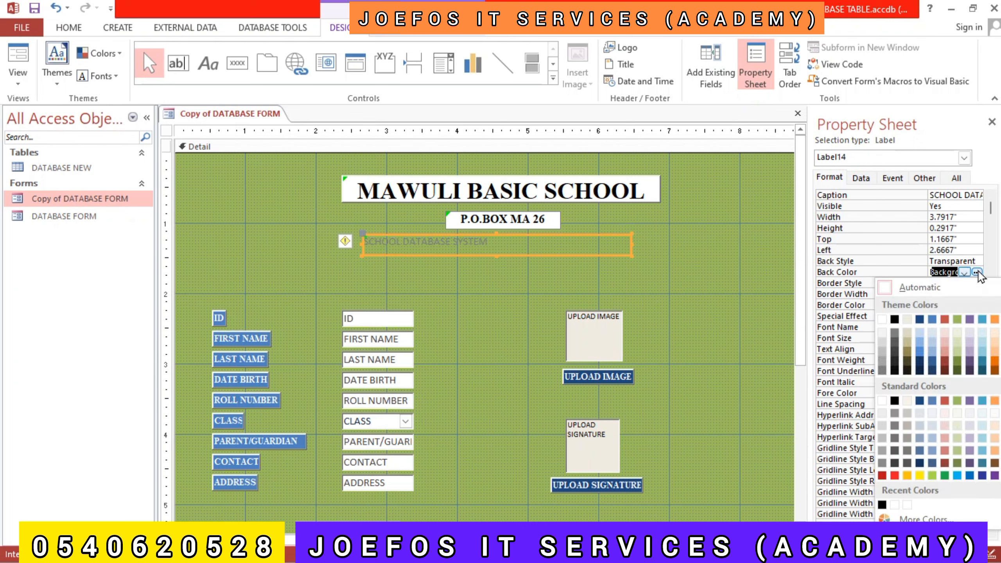
{"action": "left_click", "coordinate": [881, 320]}
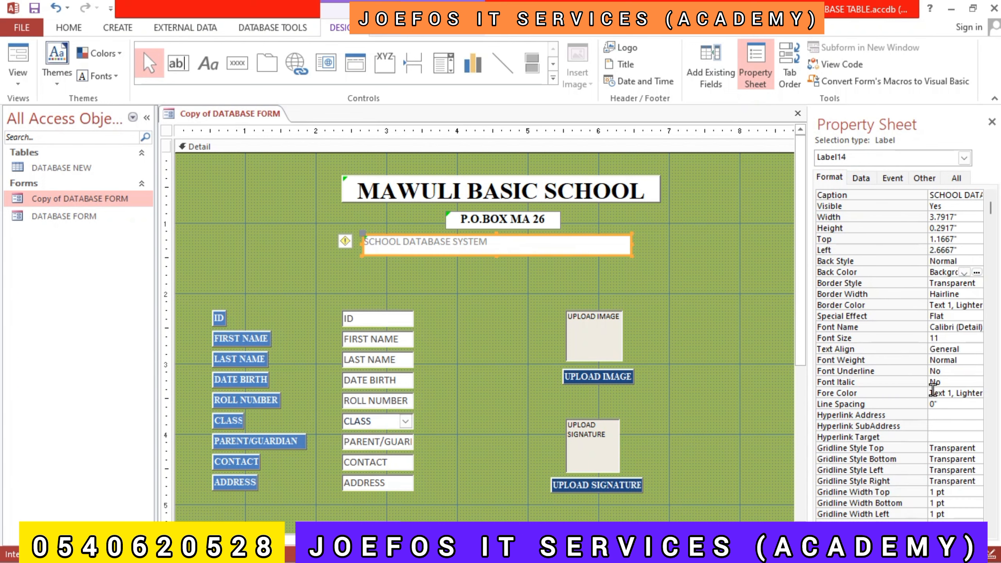
{"action": "left_click", "coordinate": [946, 392]}
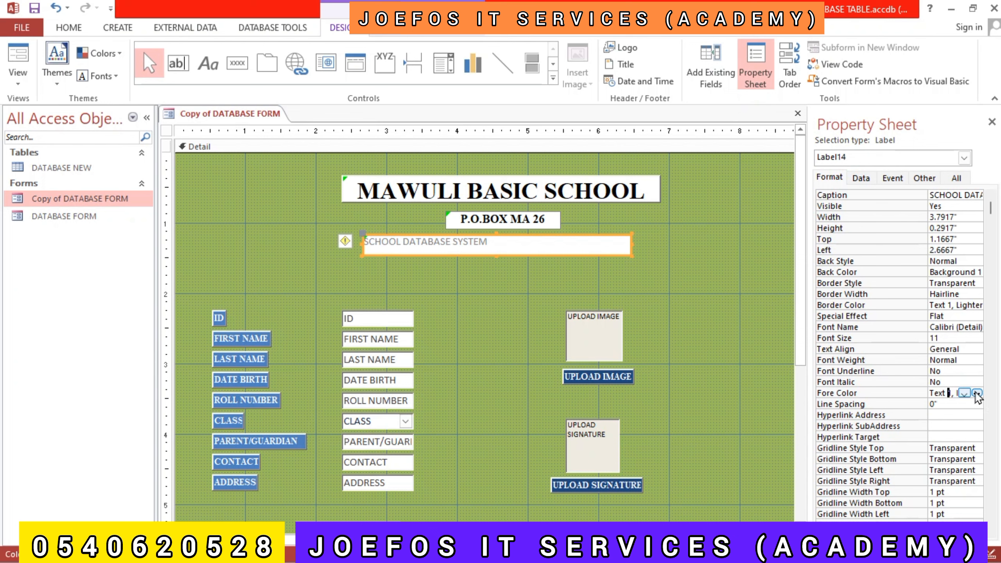
{"action": "left_click", "coordinate": [963, 393]}
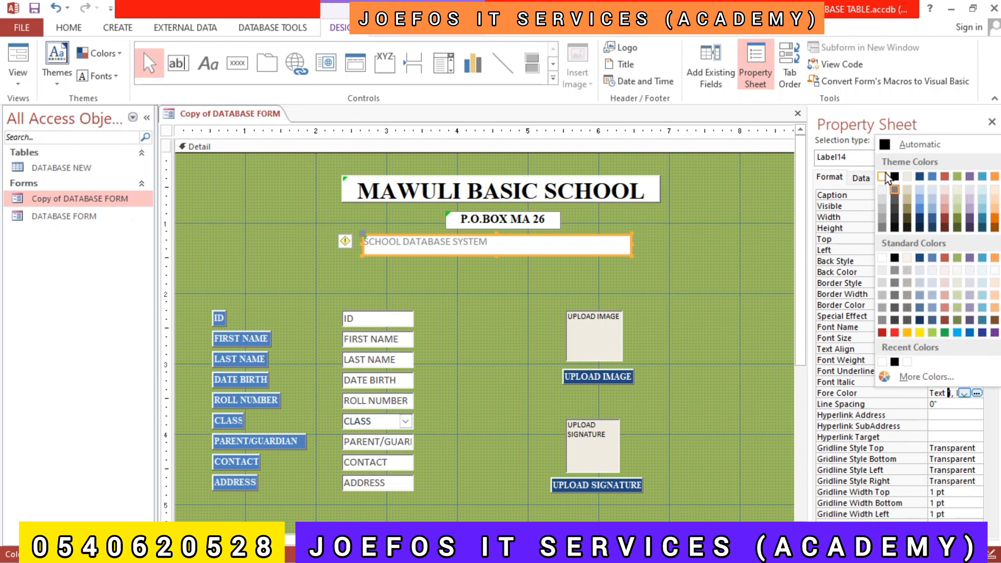
{"action": "left_click", "coordinate": [894, 178]}
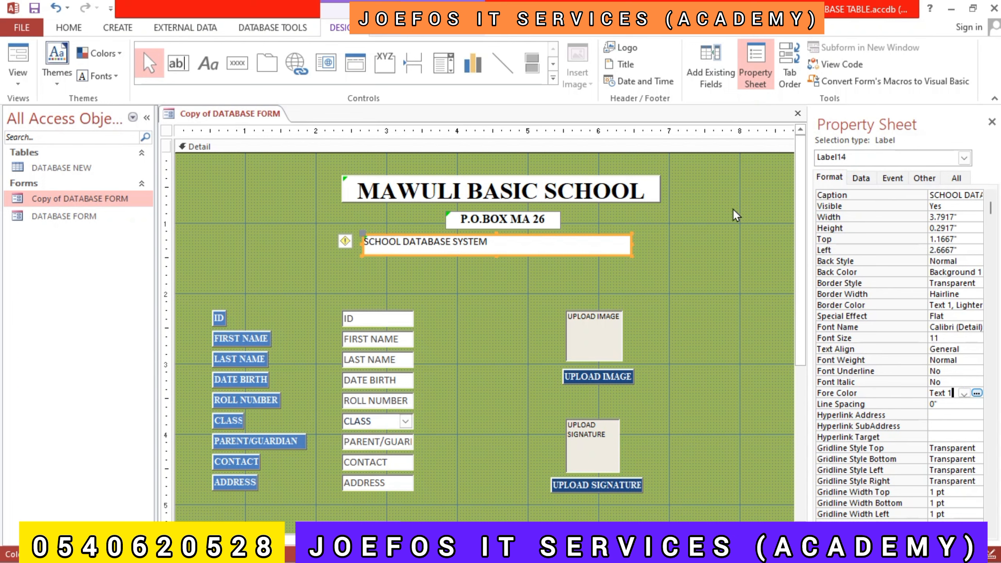
- Set the SCHOOL DATABASE SYSTEM label's font weight to Bold and narrow the label to about 2.29" wide
{"action": "left_click", "coordinate": [903, 361]}
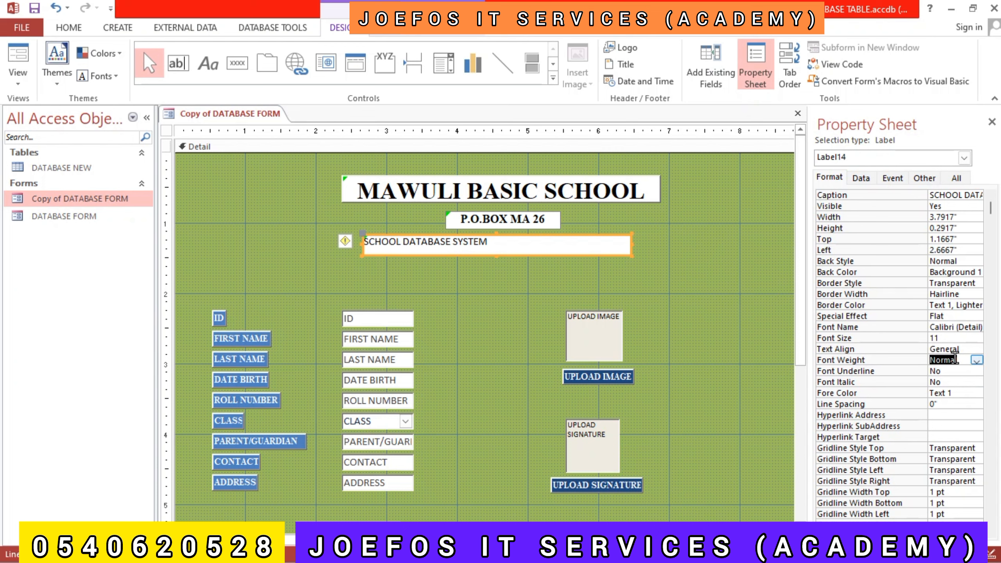
{"action": "left_click", "coordinate": [977, 360]}
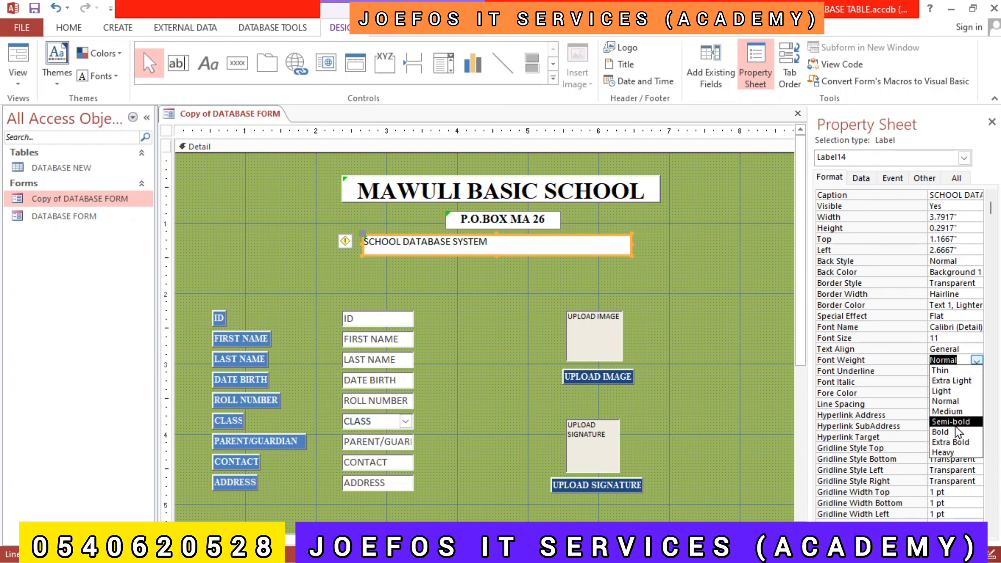
{"action": "left_click", "coordinate": [950, 431]}
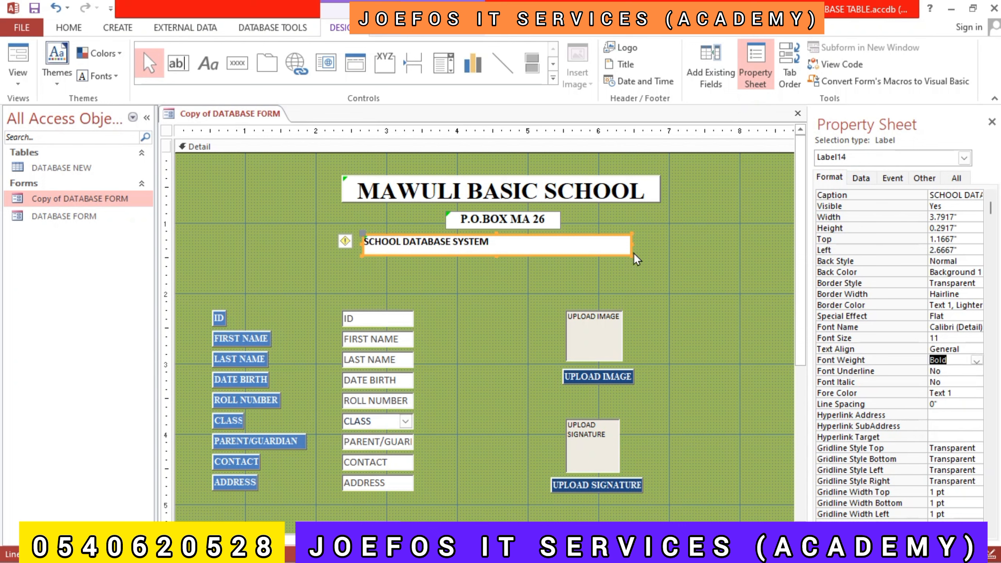
{"action": "left_click_drag", "start_coordinate": [630, 247], "coordinate": [526, 256]}
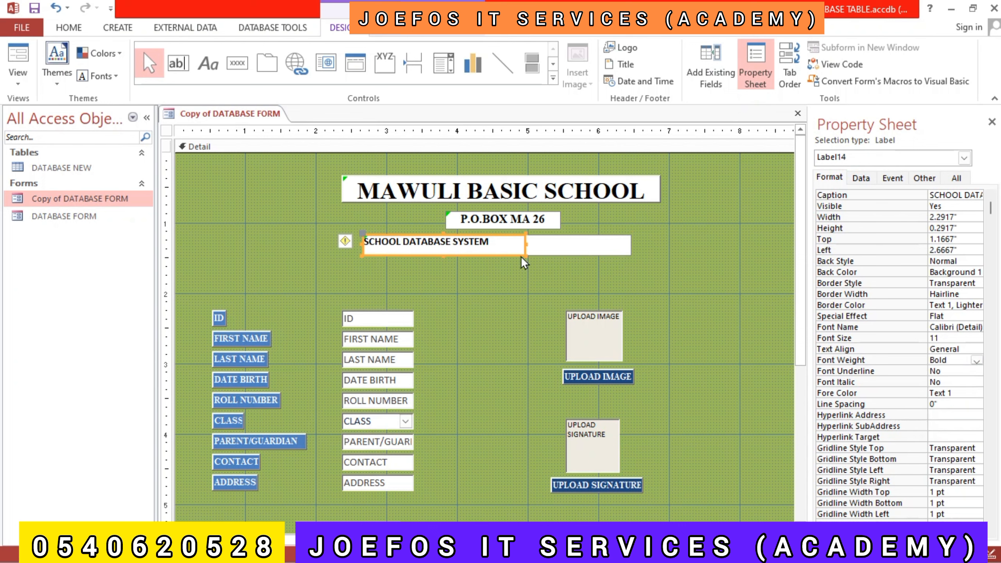
- Set the SCHOOL DATABASE SYSTEM label's font size to 12 and move it right to about 3.54" from the form's left edge
{"action": "left_click", "coordinate": [941, 339]}
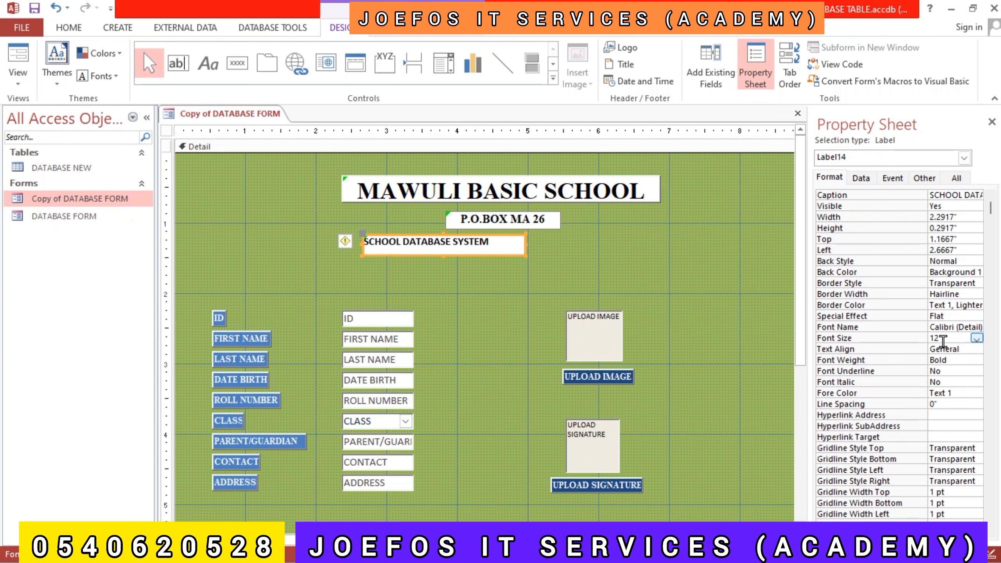
{"action": "key", "text": "Return"}
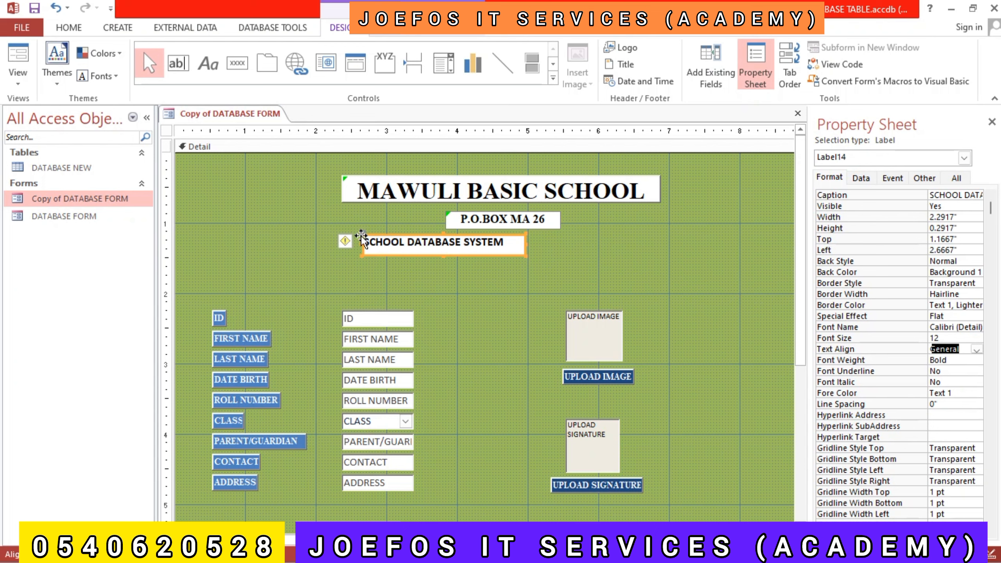
{"action": "left_click_drag", "start_coordinate": [361, 235], "coordinate": [434, 235]}
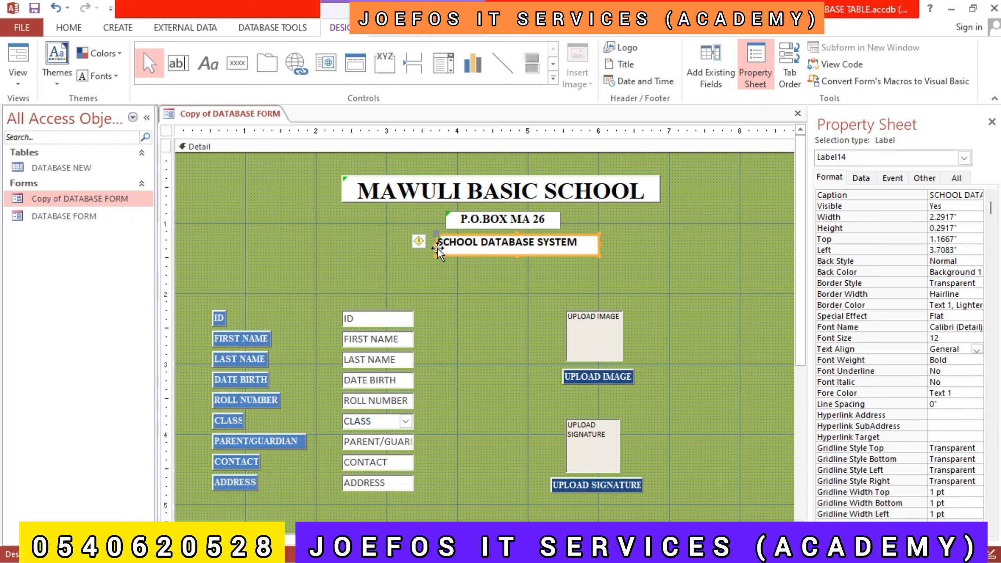
{"action": "key", "text": "Left"}
{"action": "key", "text": "Left"}
{"action": "key", "text": "Left"}
{"action": "key", "text": "Left"}
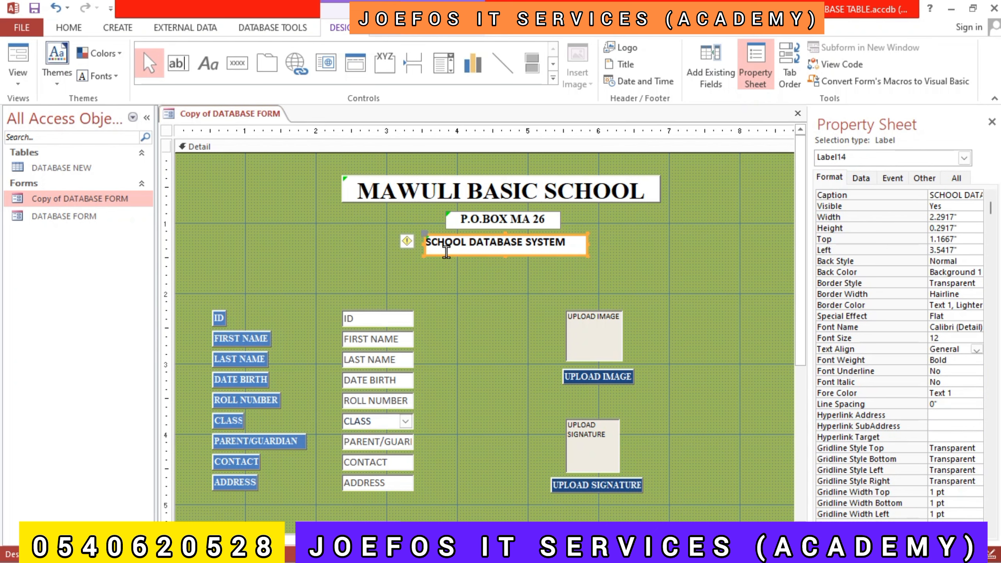
- Reduce the SCHOOL DATABASE SYSTEM label's height and width so its box fits closely around the text, and deselect it
{"action": "left_click_drag", "start_coordinate": [505, 255], "coordinate": [506, 249]}
{"action": "left_click", "coordinate": [513, 259]}
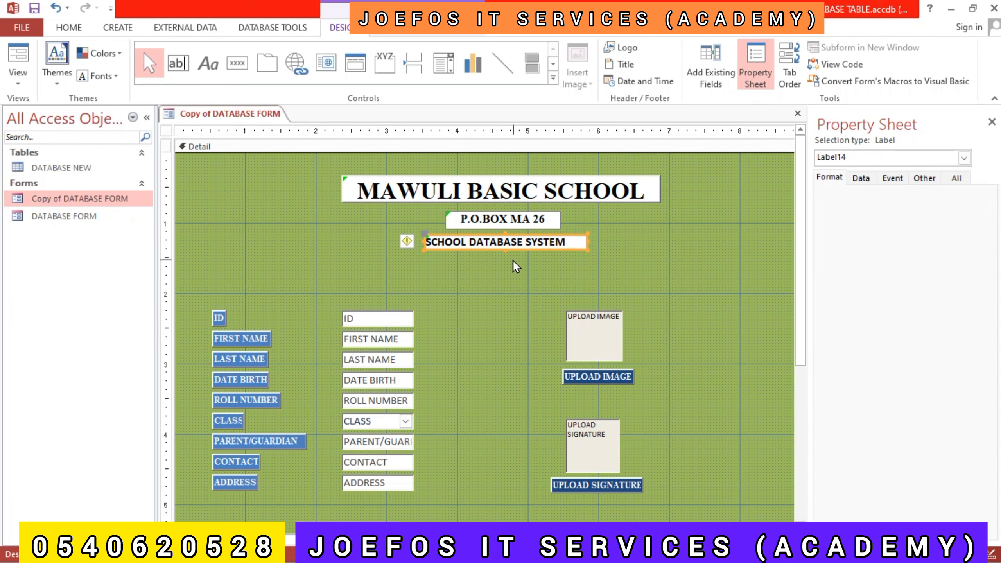
{"action": "left_click", "coordinate": [573, 241]}
{"action": "left_click_drag", "start_coordinate": [586, 241], "coordinate": [570, 241]}
{"action": "left_click", "coordinate": [573, 277]}
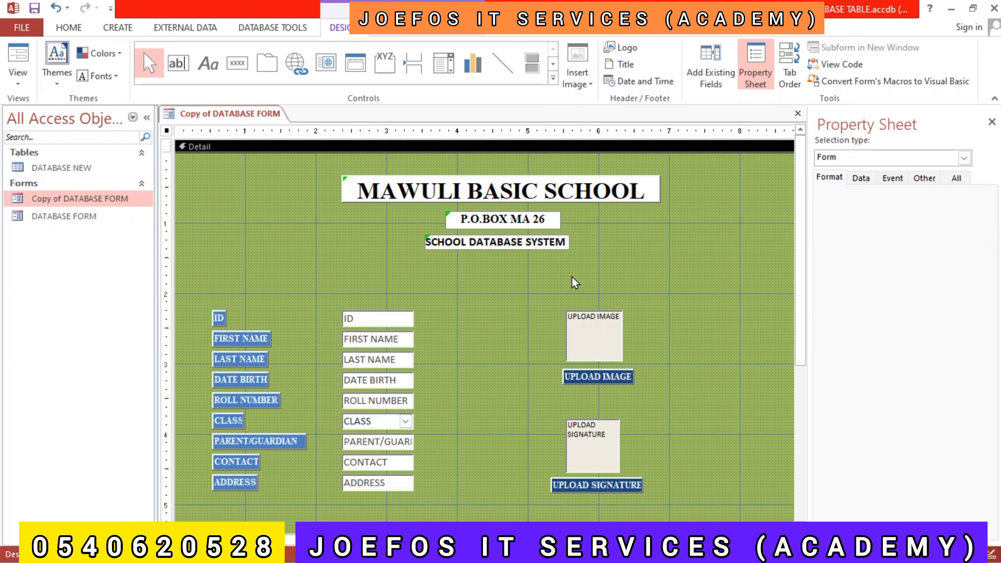